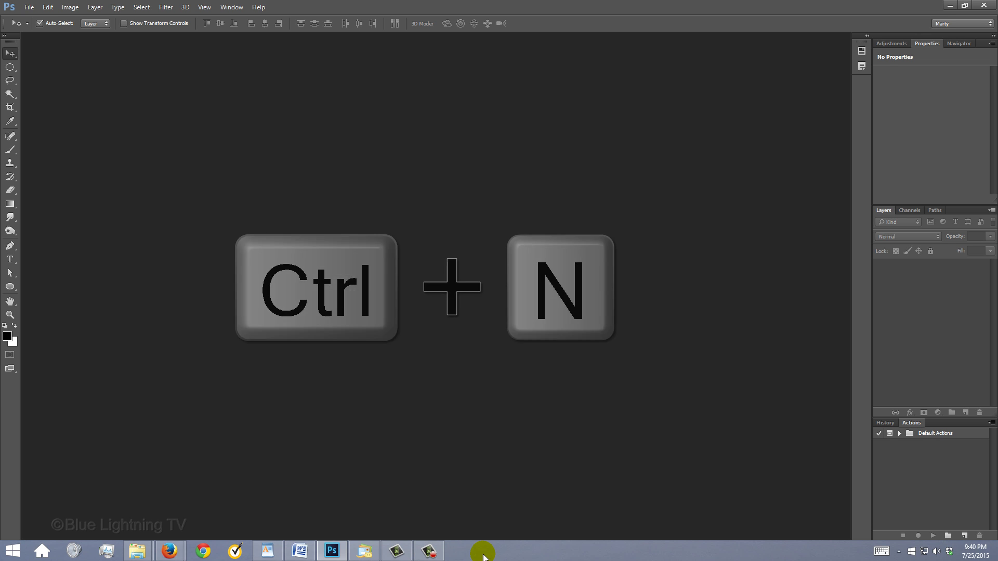
Start a new document named Eclipse at 1550 × 870 pixels and 150 pixels/inch
{"action": "key", "text": "ctrl+n"}
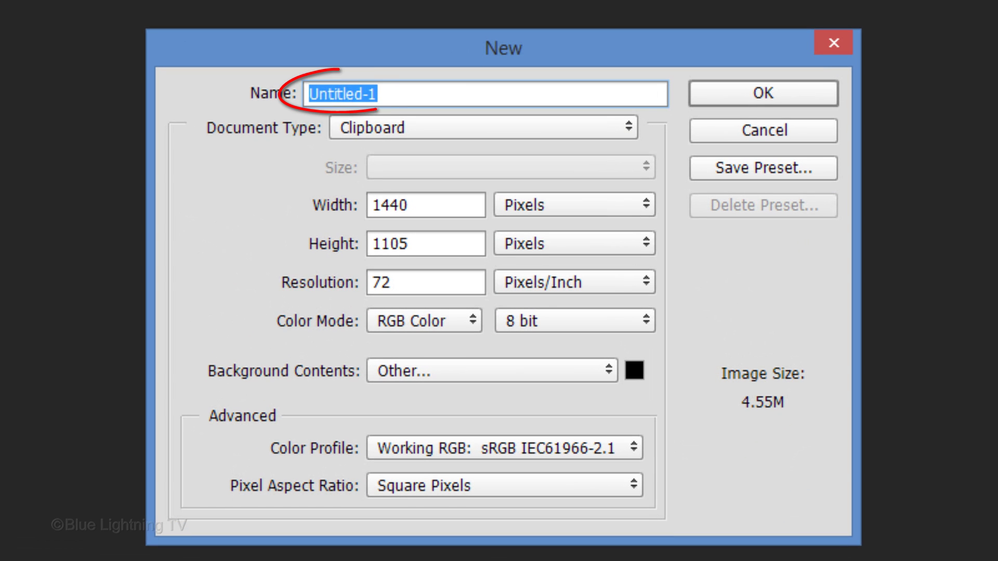
{"action": "type", "text": "Eclipse"}
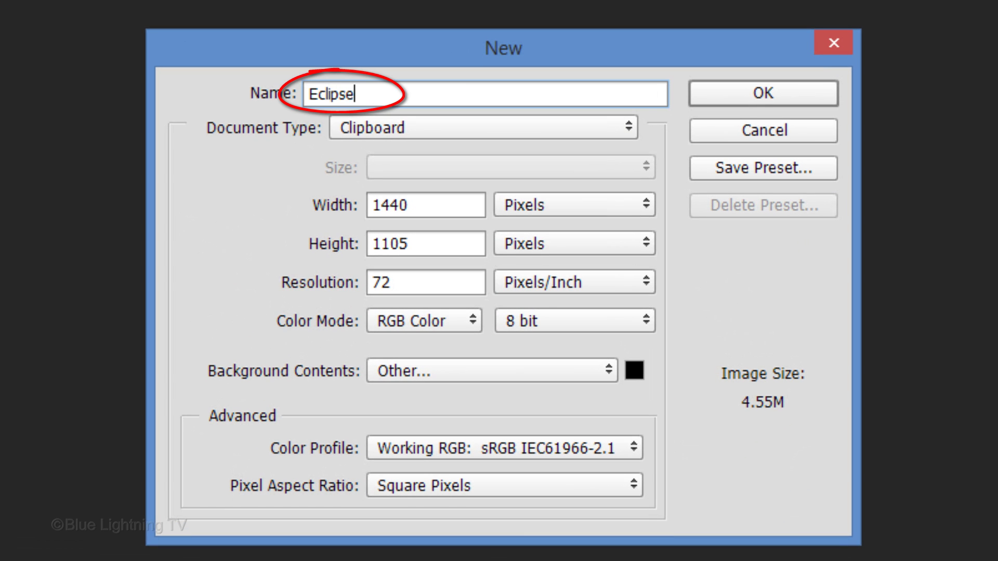
{"action": "double_click", "coordinate": [435, 205]}
{"action": "type", "text": "1"}
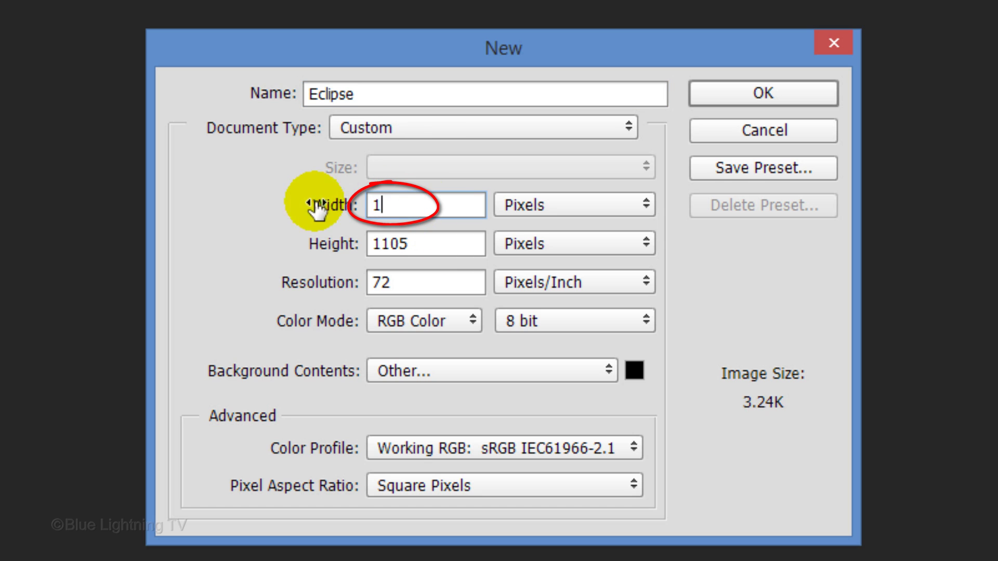
{"action": "type", "text": "550"}
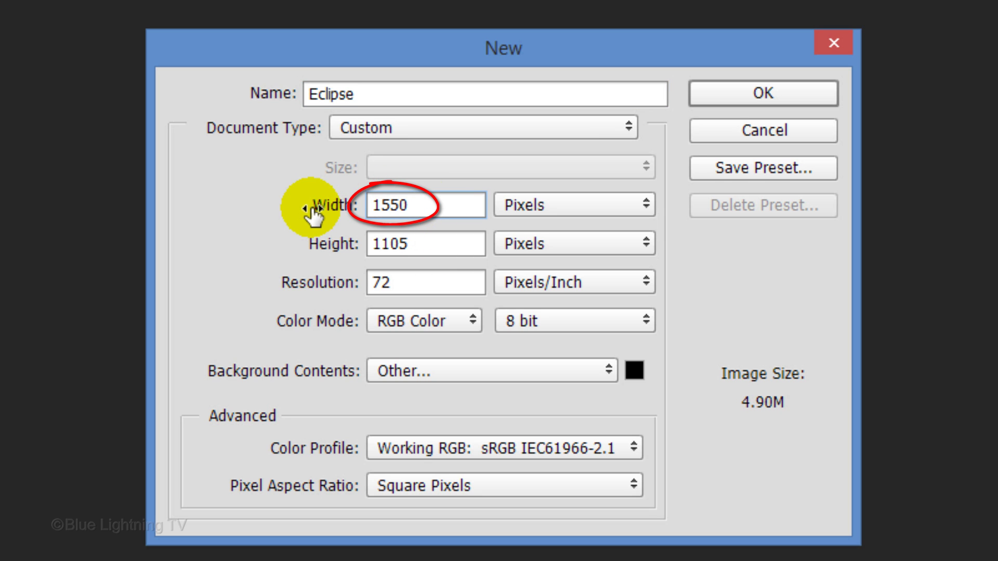
{"action": "left_click", "coordinate": [409, 243]}
{"action": "double_click", "coordinate": [408, 243]}
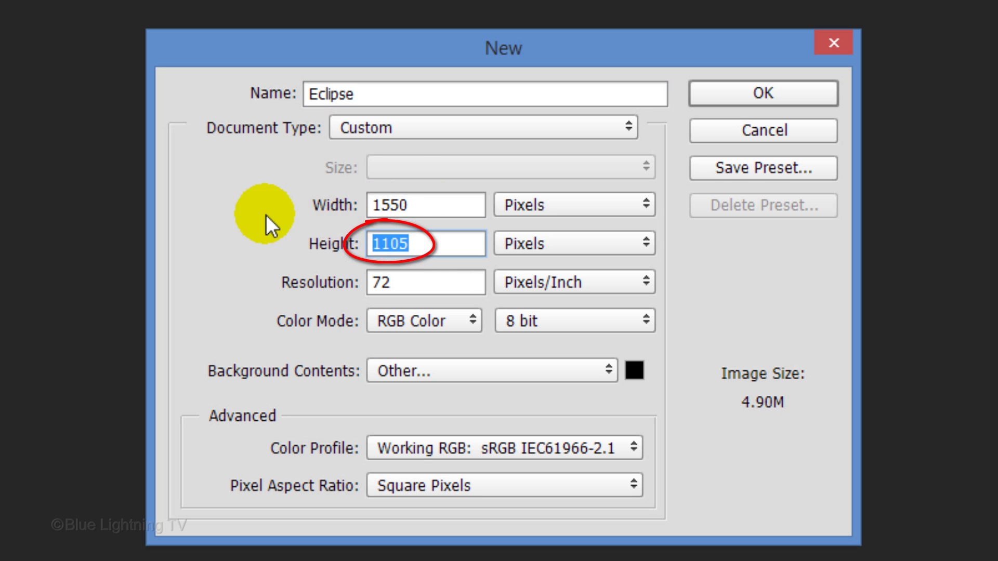
{"action": "type", "text": "870"}
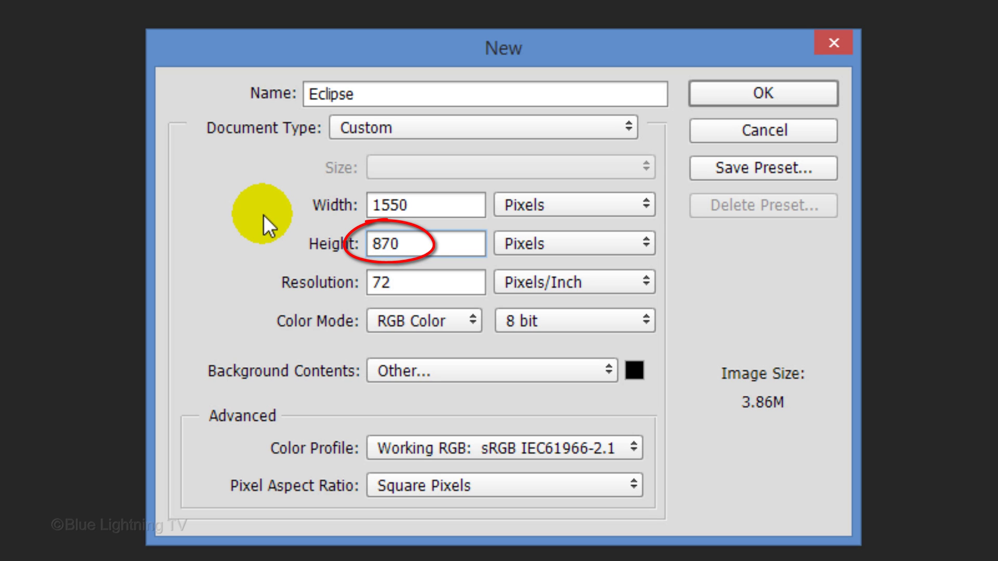
{"action": "left_click_drag", "start_coordinate": [412, 283], "coordinate": [373, 278]}
{"action": "type", "text": "150"}
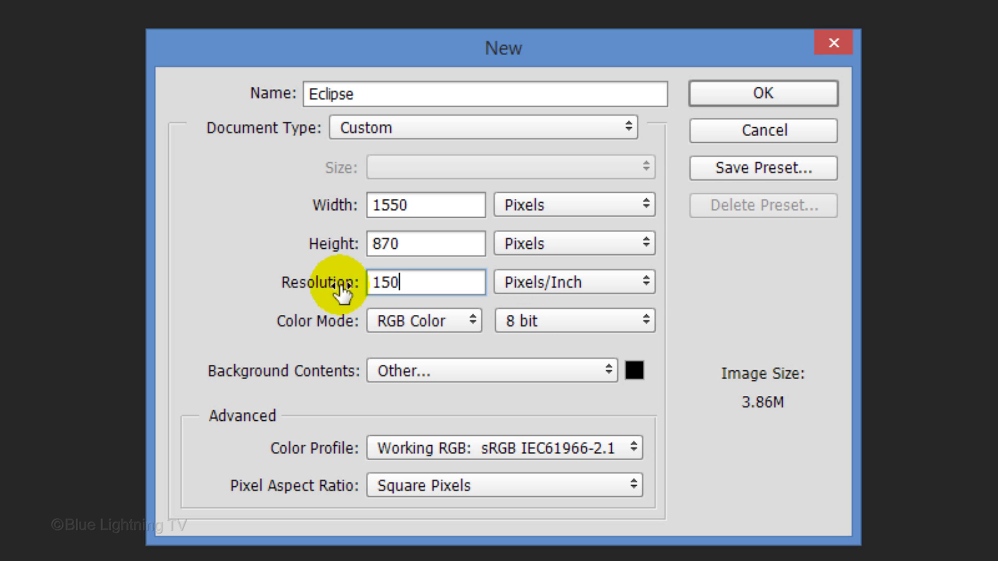
Set the background contents to a custom black colour and create the document
{"action": "left_click", "coordinate": [494, 367]}
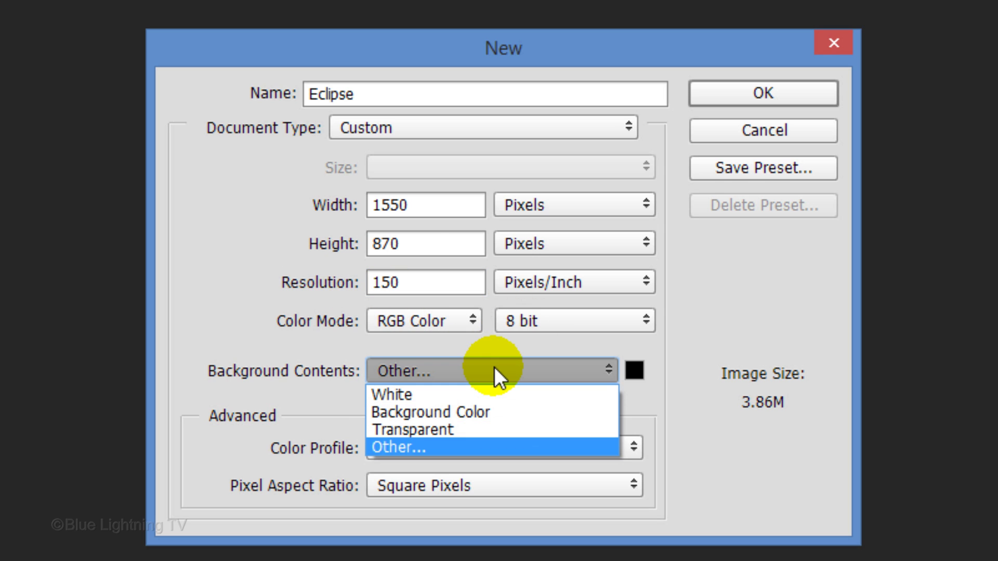
{"action": "left_click", "coordinate": [486, 448]}
{"action": "left_click_drag", "start_coordinate": [172, 409], "coordinate": [90, 445]}
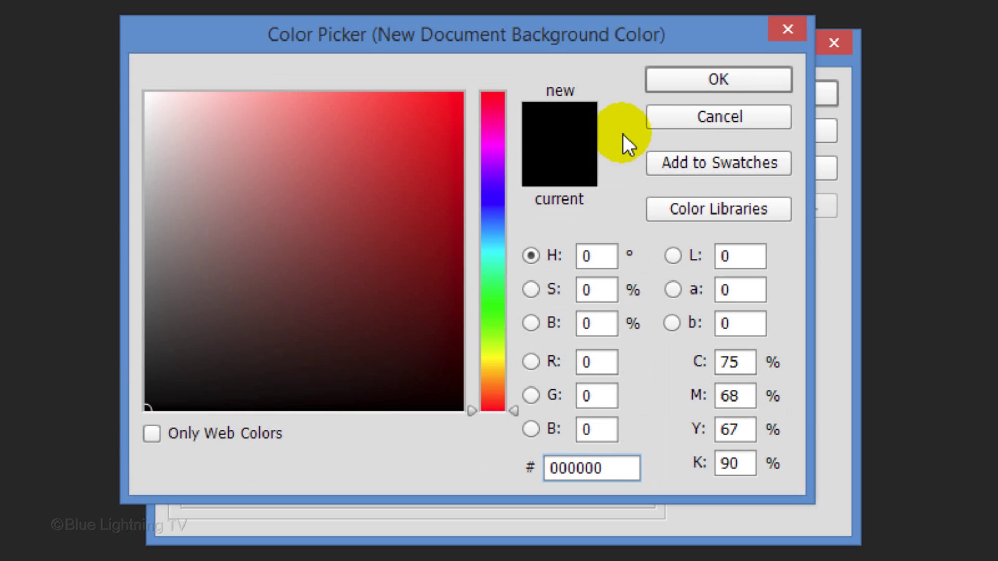
{"action": "left_click", "coordinate": [722, 76]}
{"action": "left_click", "coordinate": [776, 96]}
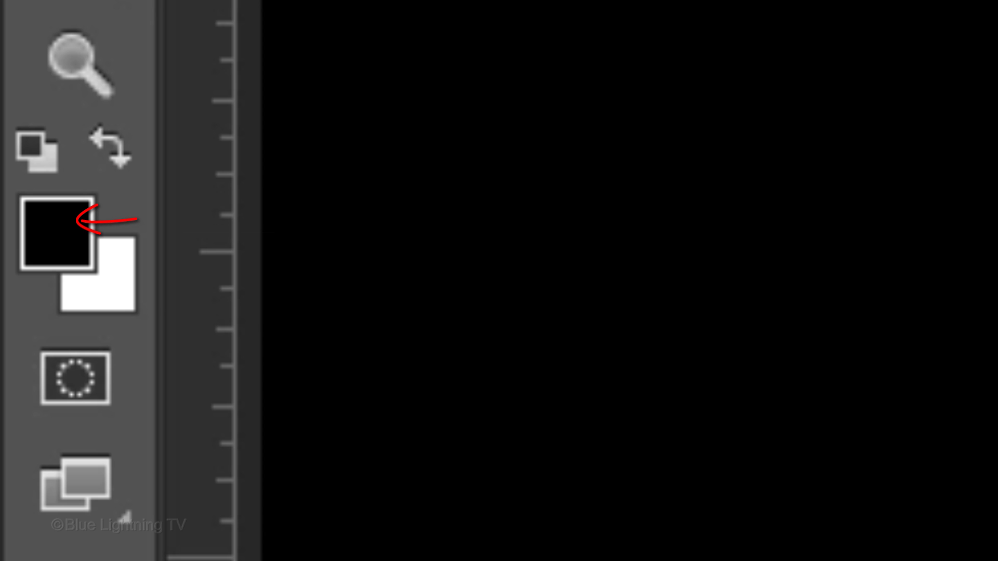
Fill the canvas with black foreground colour and add an empty Layer 1 above the Background
{"action": "key", "text": "alt+Delete"}
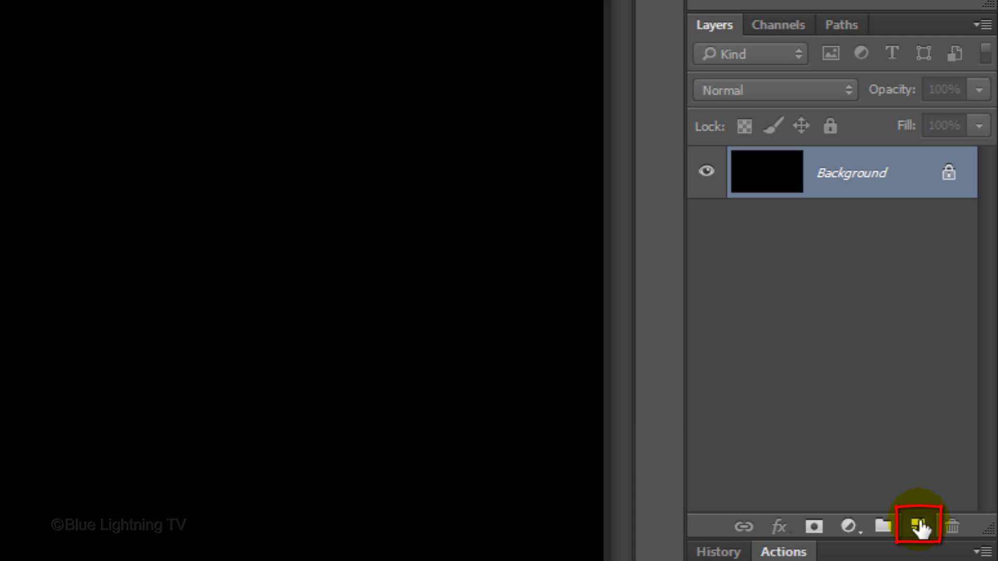
{"action": "left_click", "coordinate": [919, 527]}
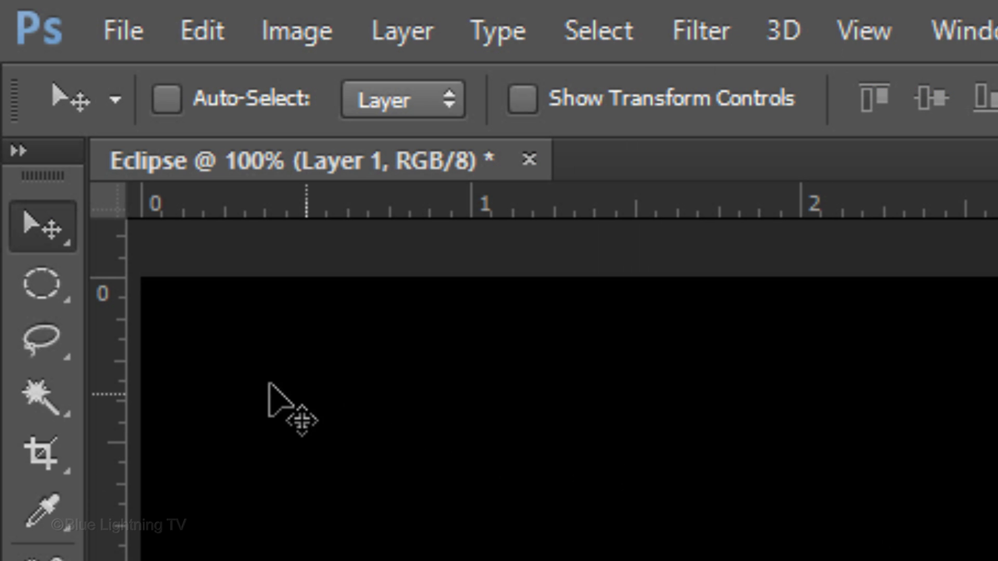
Draw a circular elliptical-marquee selection near the canvas centre, fill it white, and deselect
{"action": "left_click", "coordinate": [52, 296]}
{"action": "left_click_drag", "start_coordinate": [54, 300], "coordinate": [268, 327]}
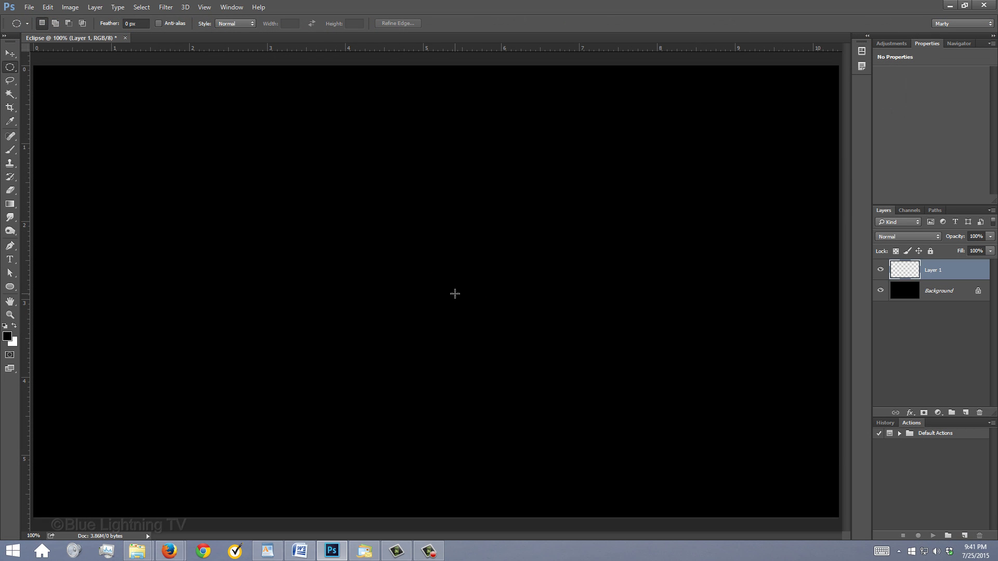
{"action": "key", "text": "alt+shift"}
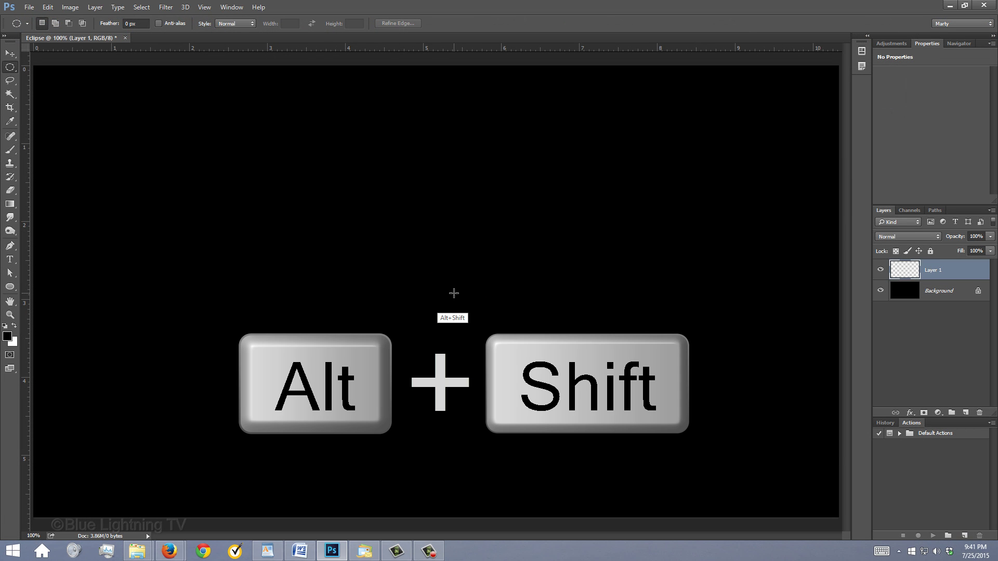
{"action": "left_click_drag", "start_coordinate": [454, 293], "coordinate": [632, 139]}
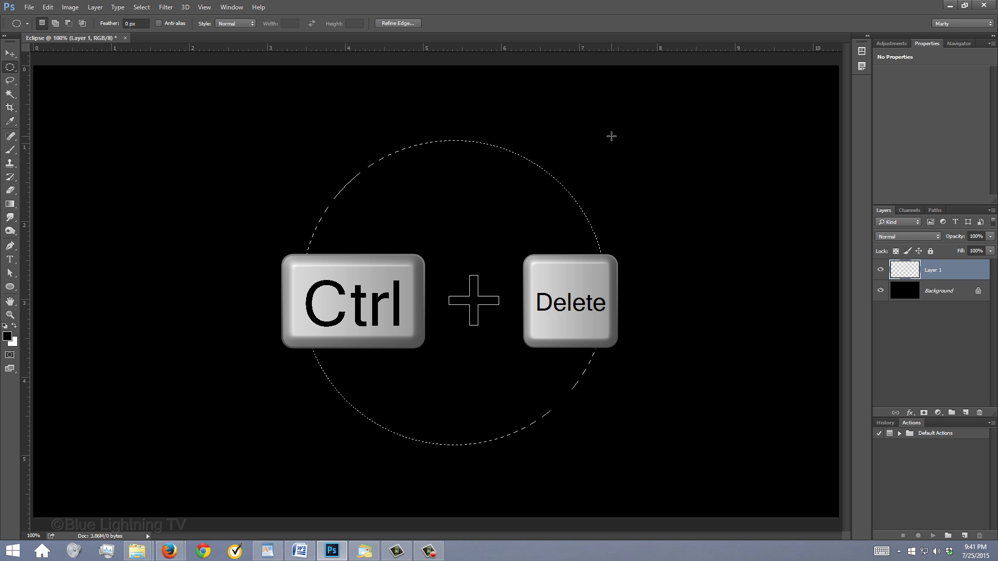
{"action": "key", "text": "ctrl+Delete"}
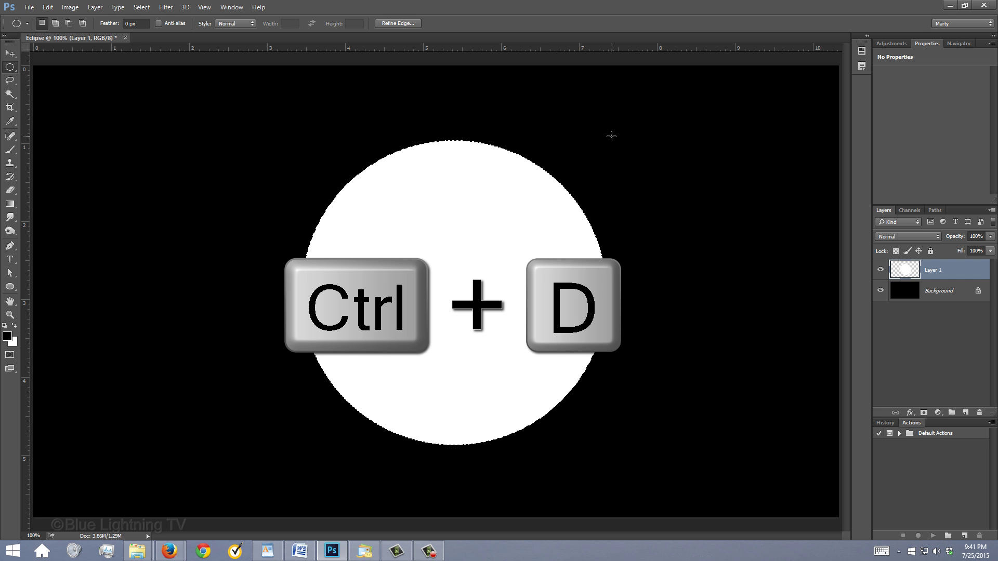
{"action": "key", "text": "ctrl+d"}
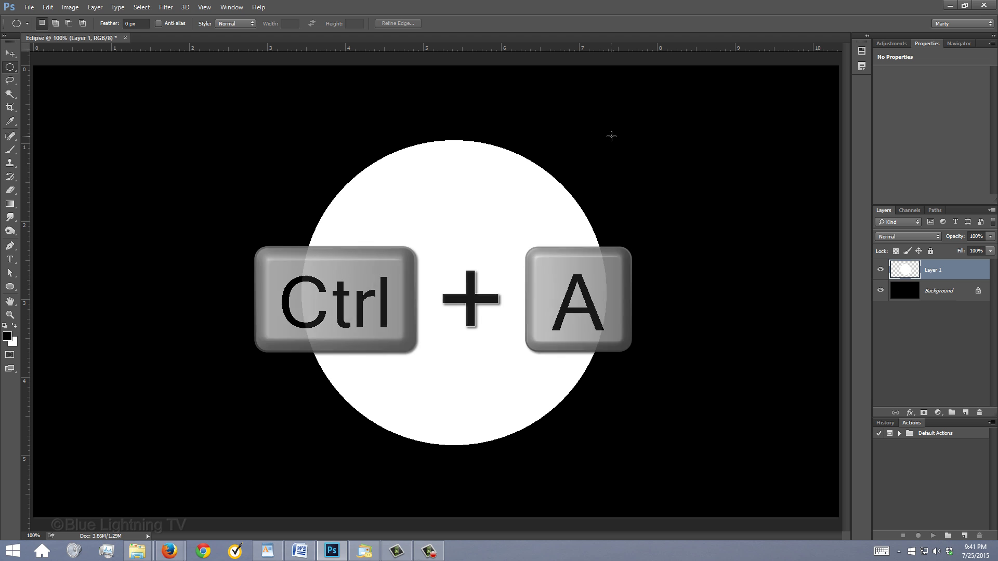
Select the whole canvas and align the white circle to its horizontal and vertical centres
{"action": "key", "text": "ctrl+a"}
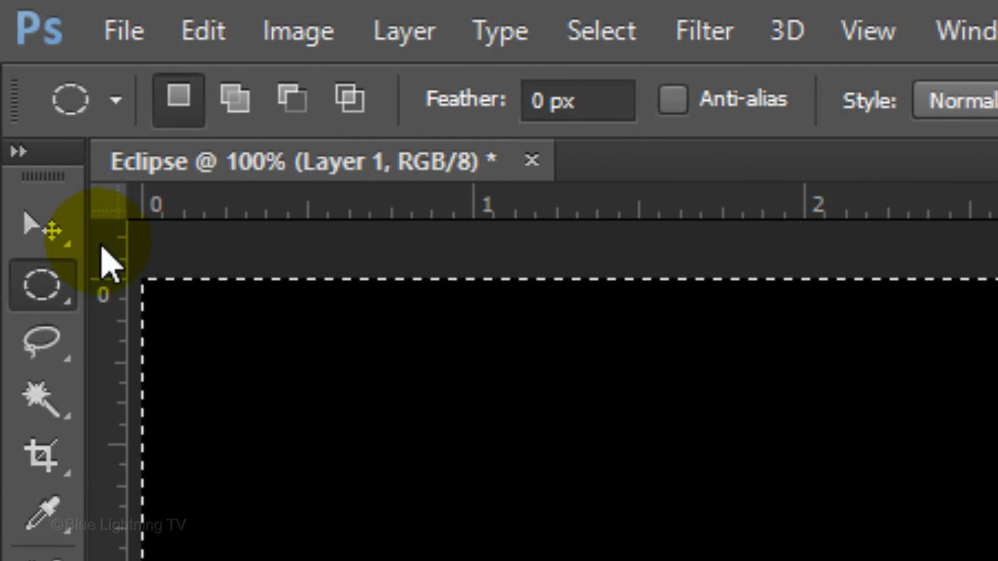
{"action": "left_click", "coordinate": [23, 130]}
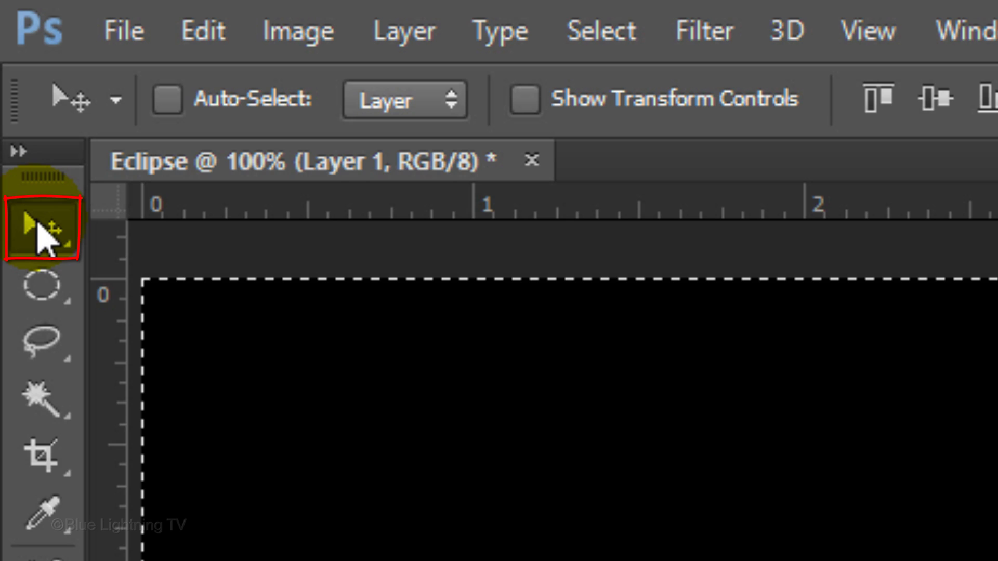
{"action": "left_click", "coordinate": [567, 98]}
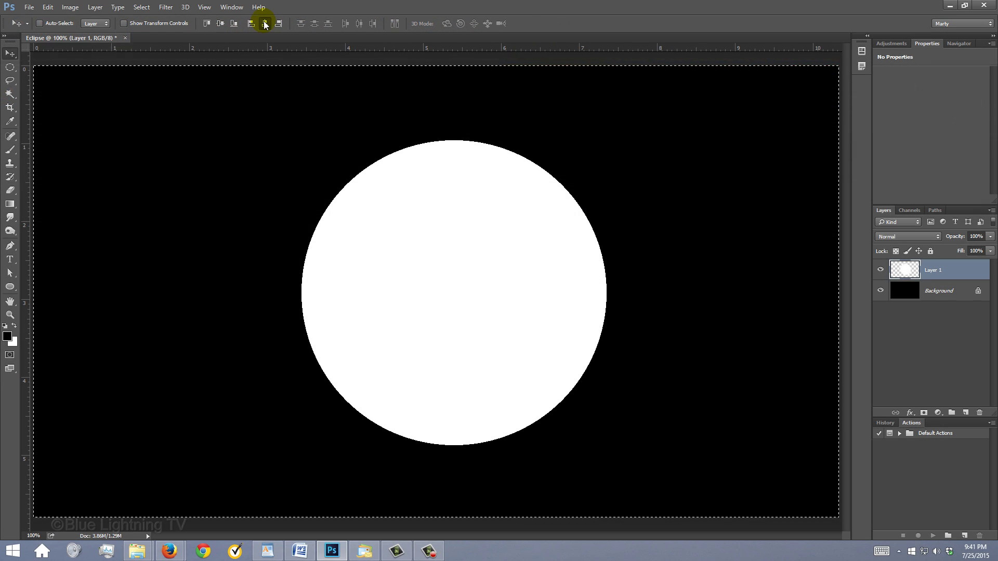
{"action": "left_click", "coordinate": [568, 103]}
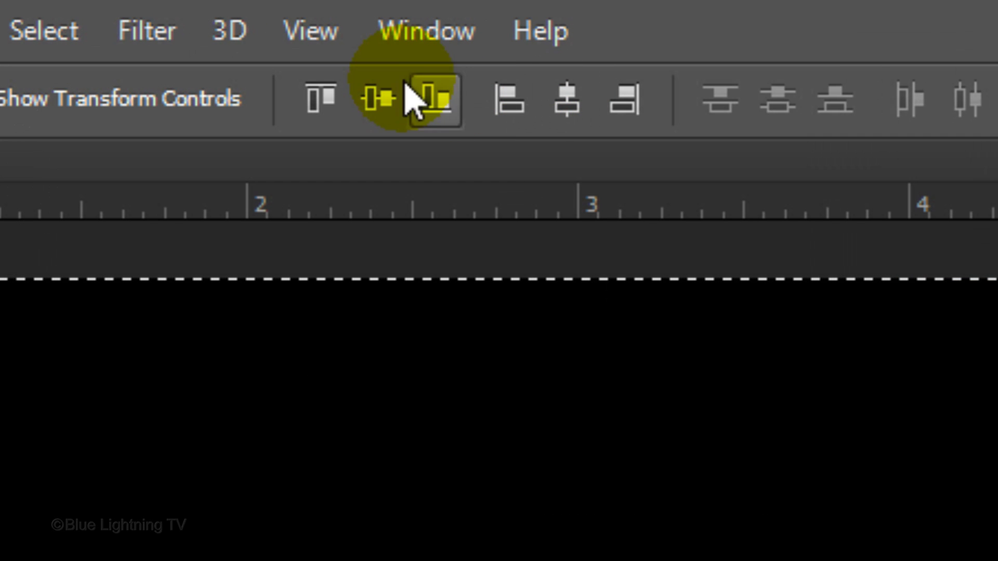
{"action": "left_click", "coordinate": [223, 23]}
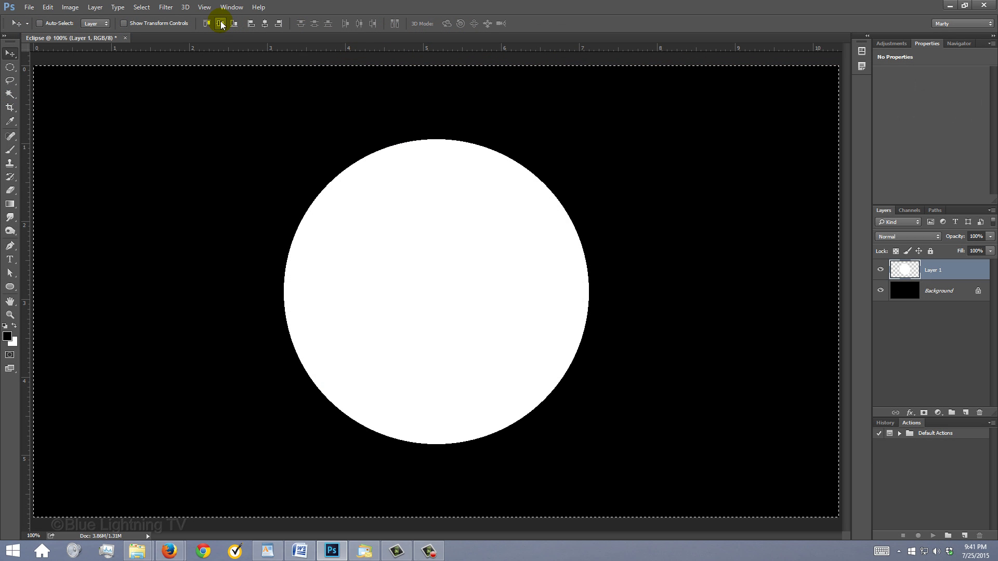
Clear the selection and lower Layer 1's fill to 0%
{"action": "key", "text": "ctrl+d"}
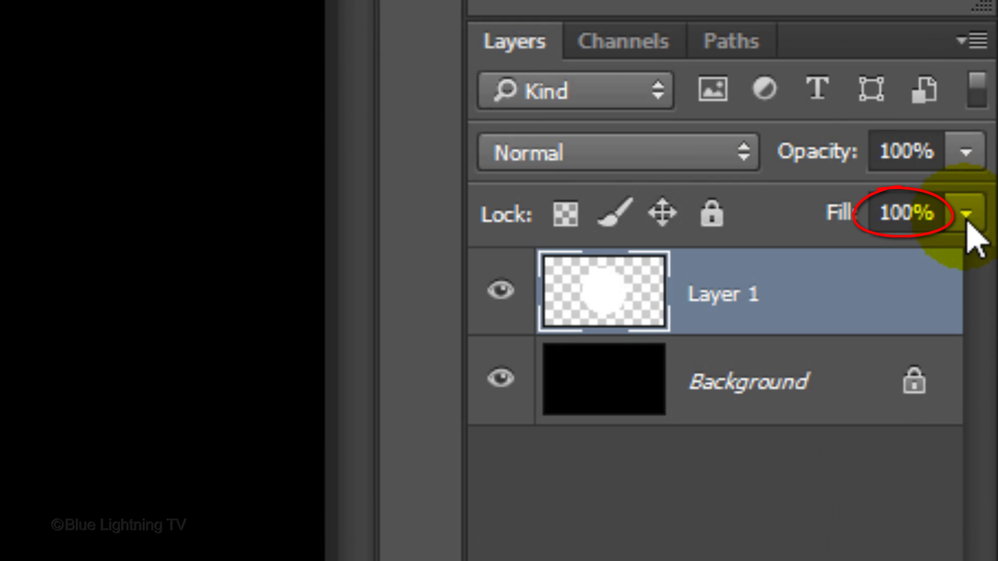
{"action": "left_click", "coordinate": [966, 214]}
{"action": "left_click_drag", "start_coordinate": [961, 260], "coordinate": [576, 263]}
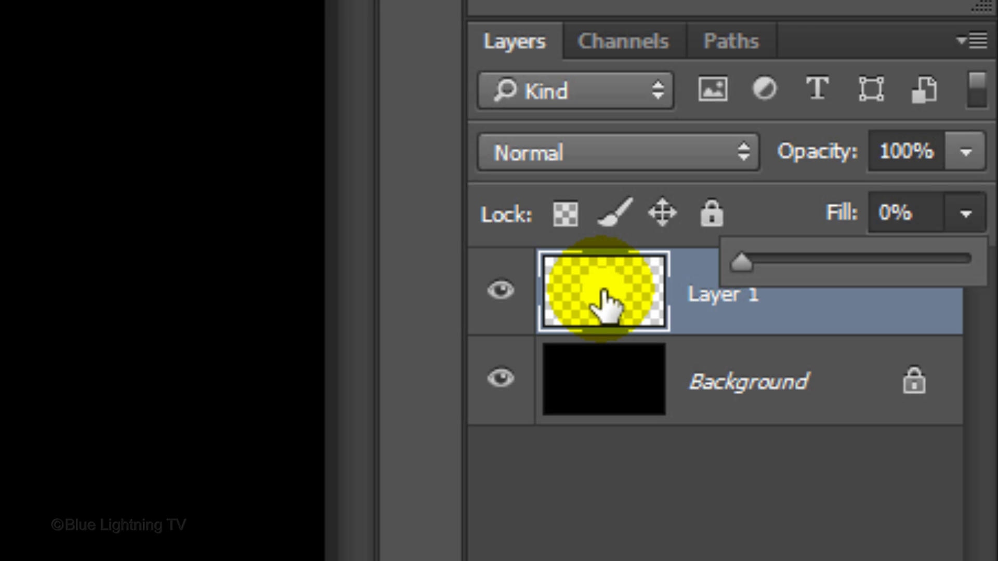
Add white Outer Glow and Inner Glow styles (Normal, 100%, Softer, Edge, 15 px) to Layer 1
{"action": "left_click", "coordinate": [606, 306]}
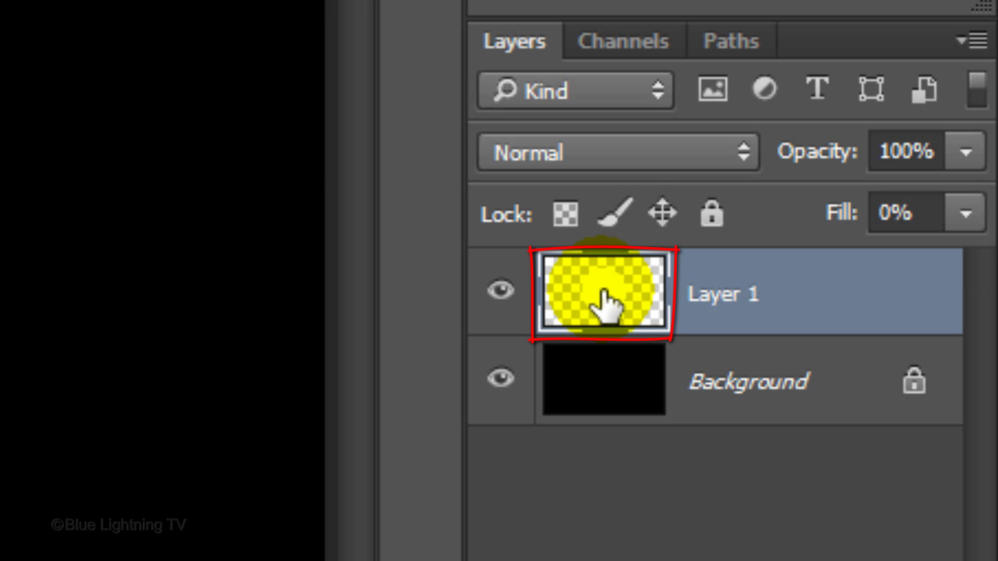
{"action": "double_click", "coordinate": [604, 297]}
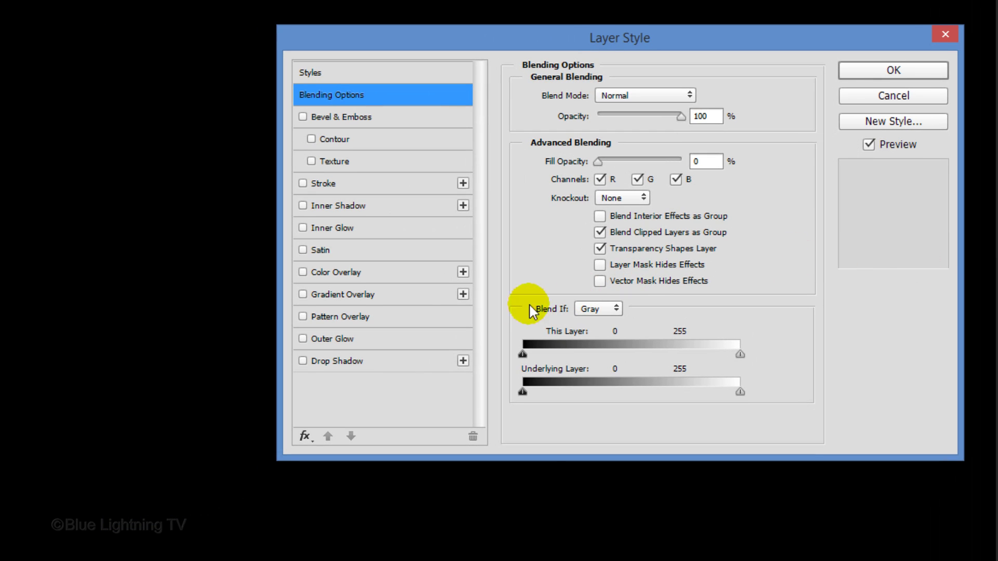
{"action": "left_click", "coordinate": [357, 341]}
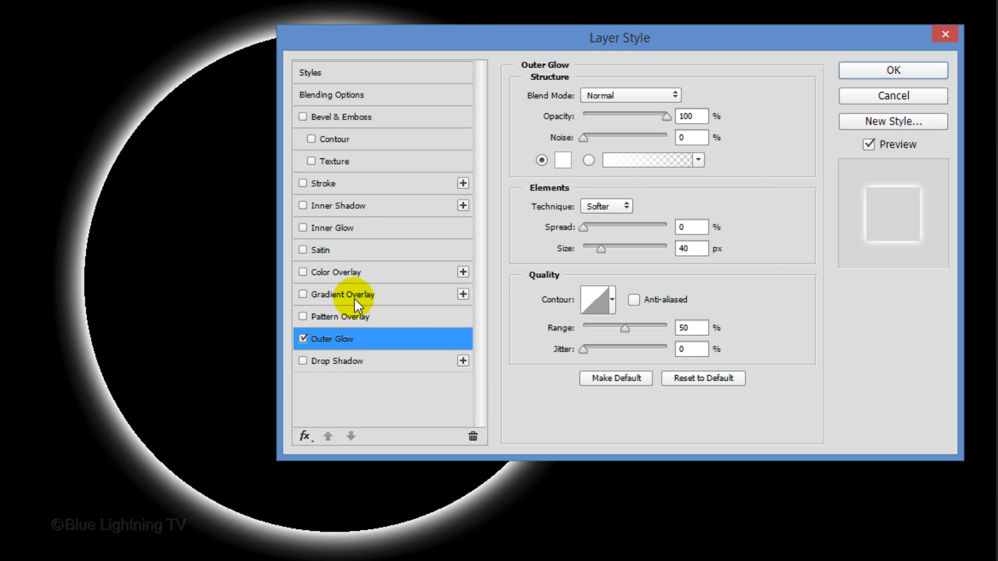
{"action": "left_click", "coordinate": [110, 299]}
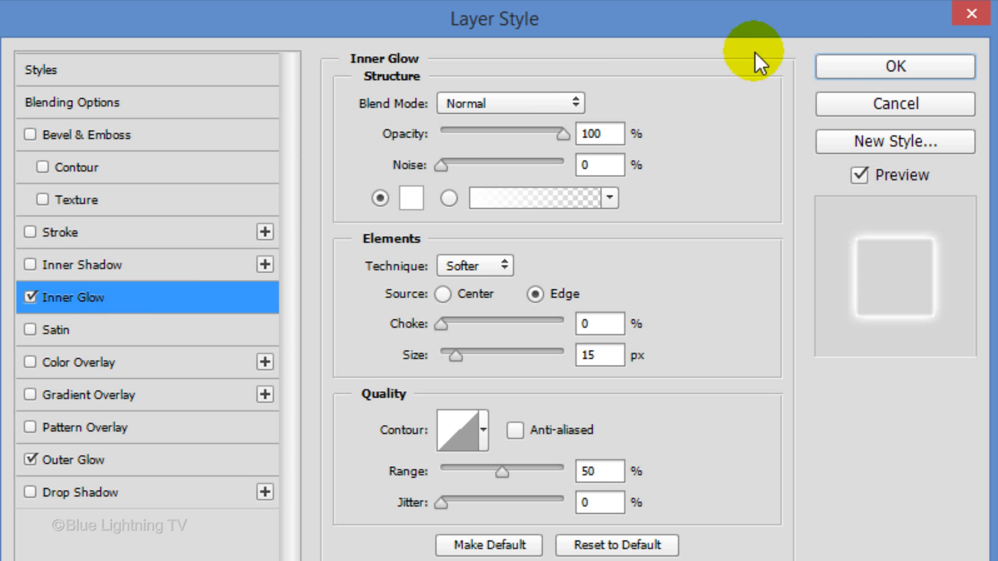
{"action": "left_click", "coordinate": [877, 68]}
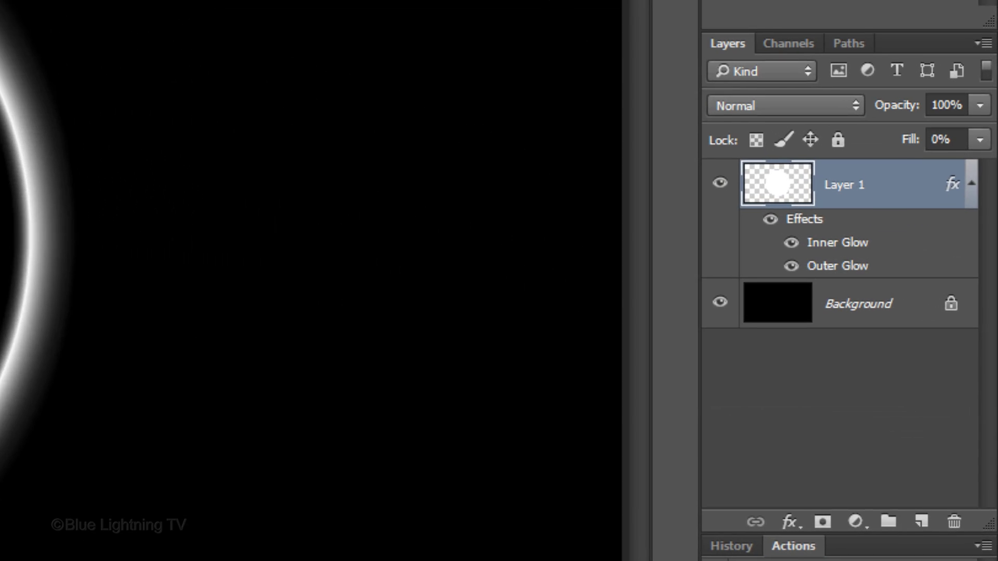
Stamp the visible glowing ring into Layer 2, hide Layer 1, and add a white layer mask
{"action": "key", "text": "ctrl+shift+alt+n"}
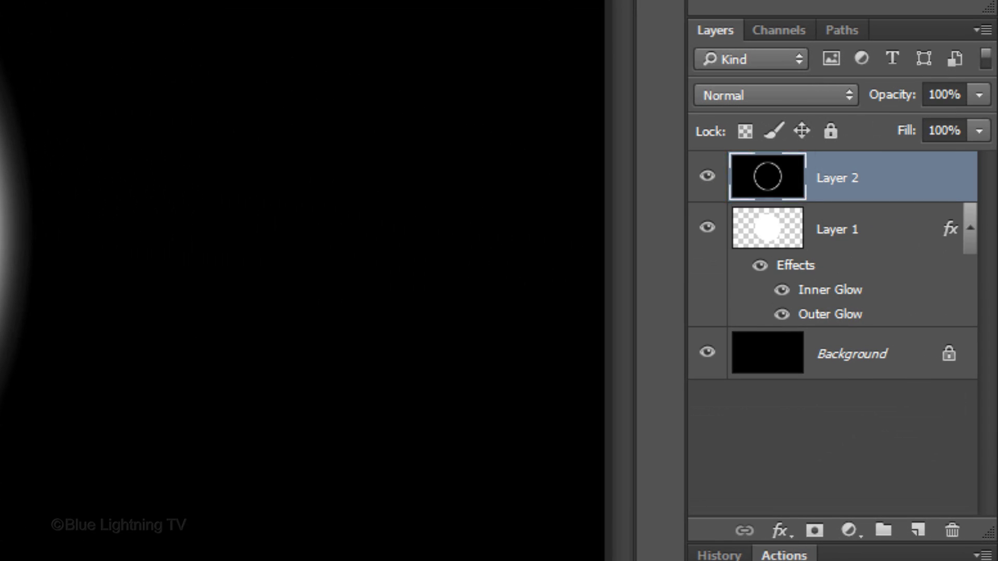
{"action": "left_click", "coordinate": [707, 229]}
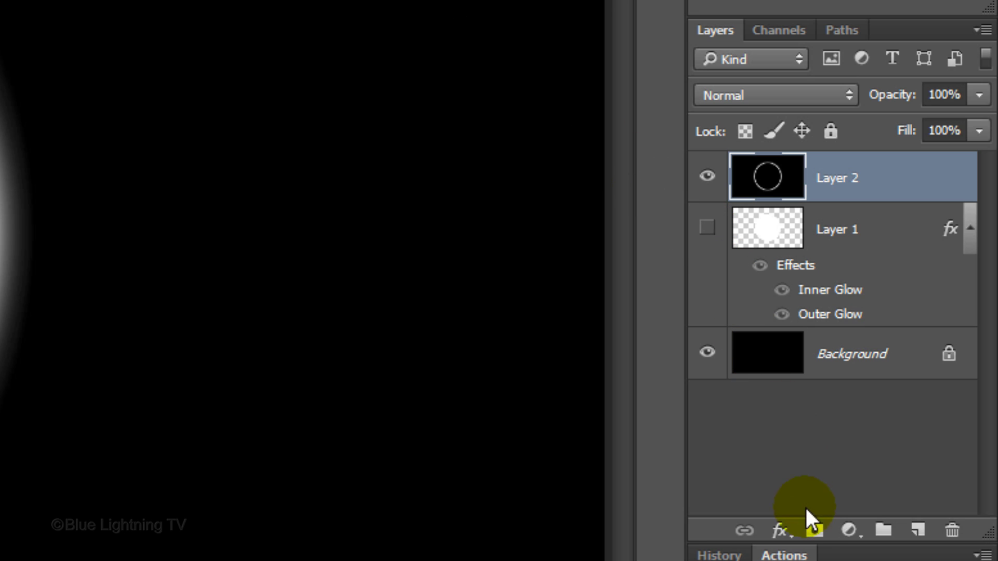
{"action": "left_click", "coordinate": [814, 532]}
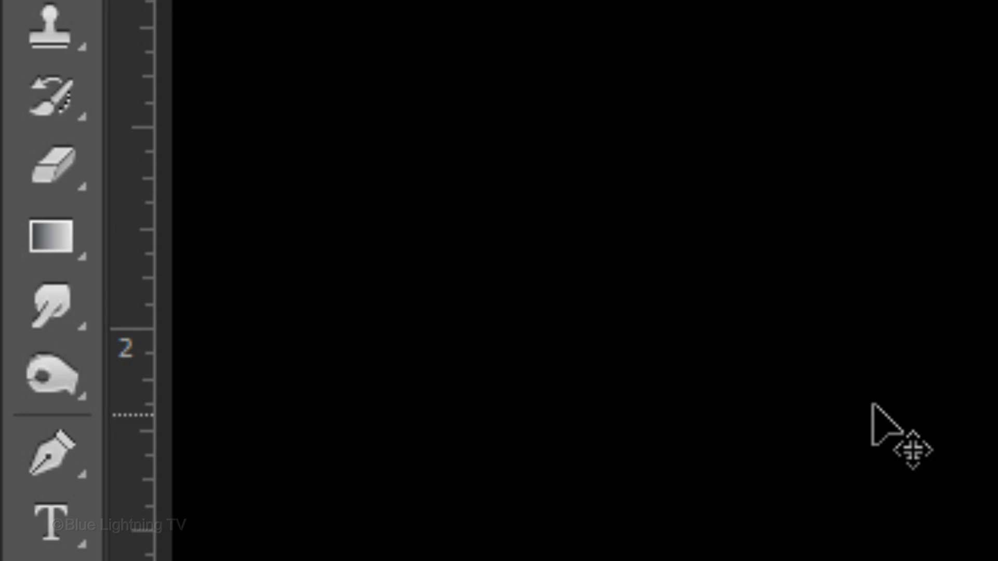
{"action": "left_click", "coordinate": [66, 228]}
Set up the Gradient Tool with Reflected Gradient style and the Black, White preset
{"action": "left_click_drag", "start_coordinate": [68, 232], "coordinate": [299, 231]}
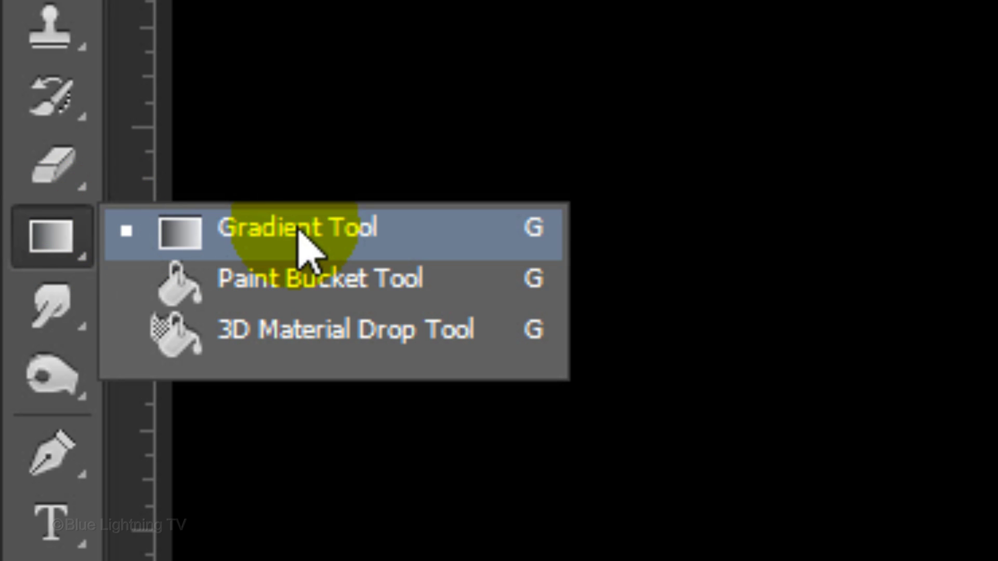
{"action": "left_click_drag", "start_coordinate": [299, 231], "coordinate": [299, 231]}
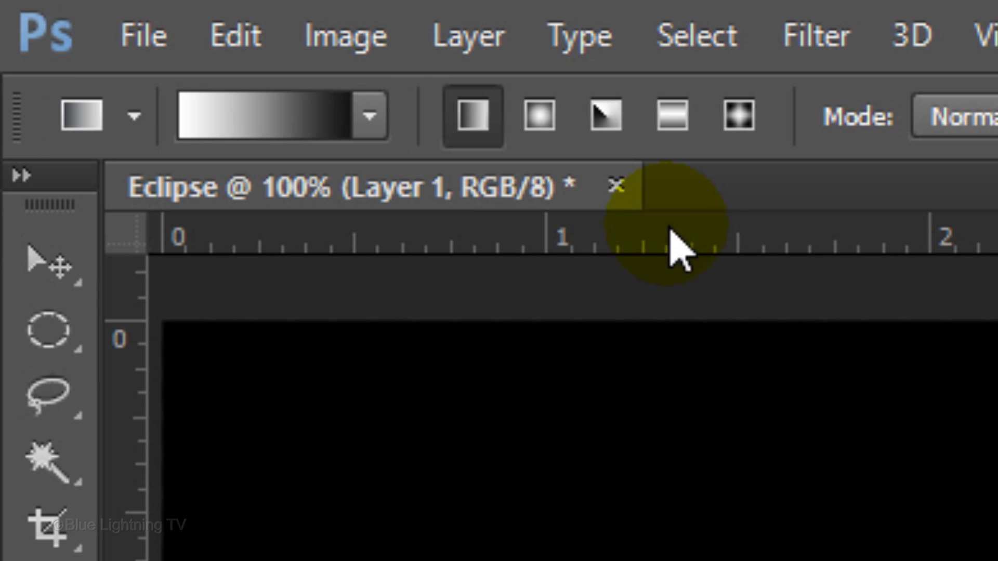
{"action": "left_click", "coordinate": [672, 116]}
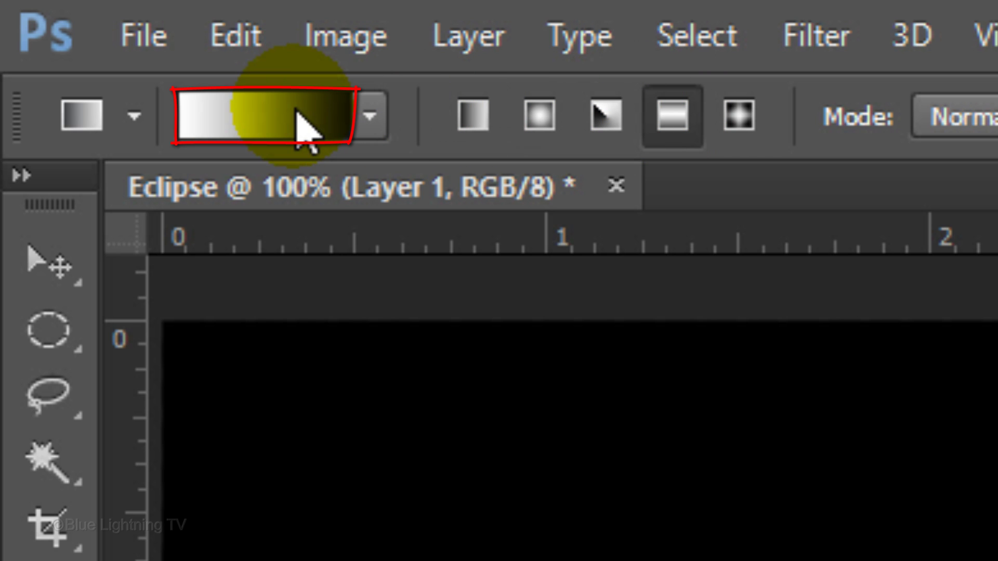
{"action": "left_click", "coordinate": [306, 128]}
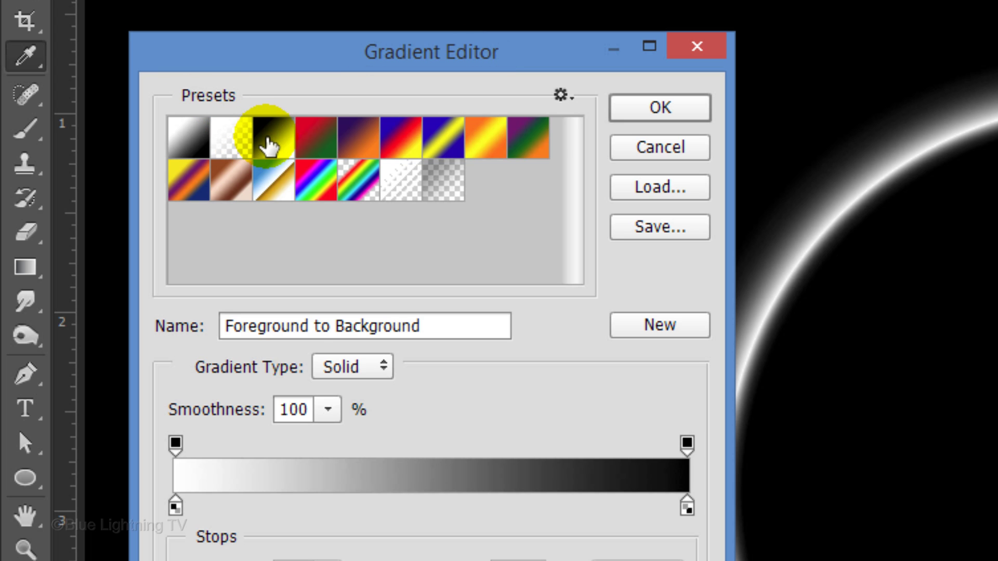
{"action": "left_click", "coordinate": [274, 143]}
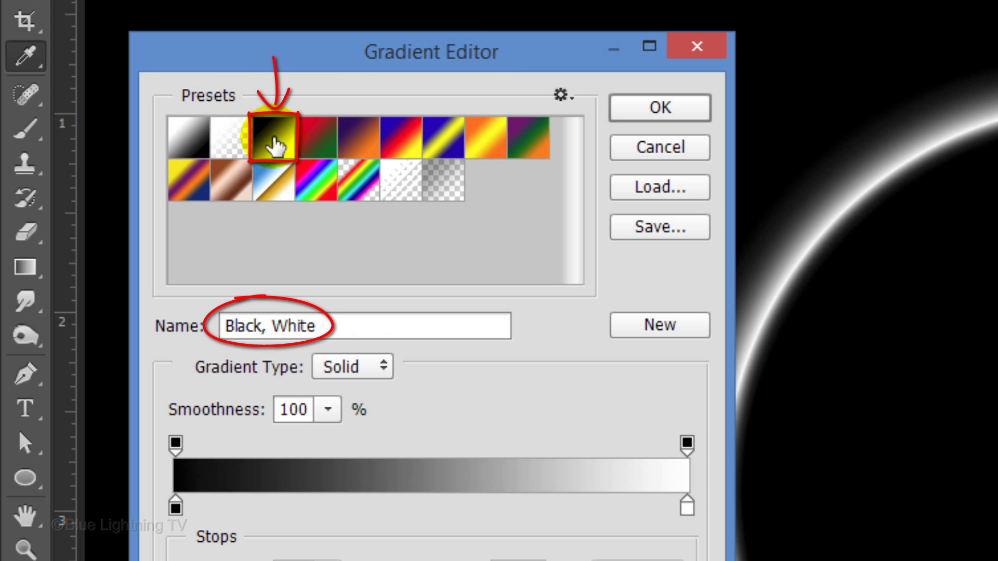
{"action": "left_click", "coordinate": [661, 109]}
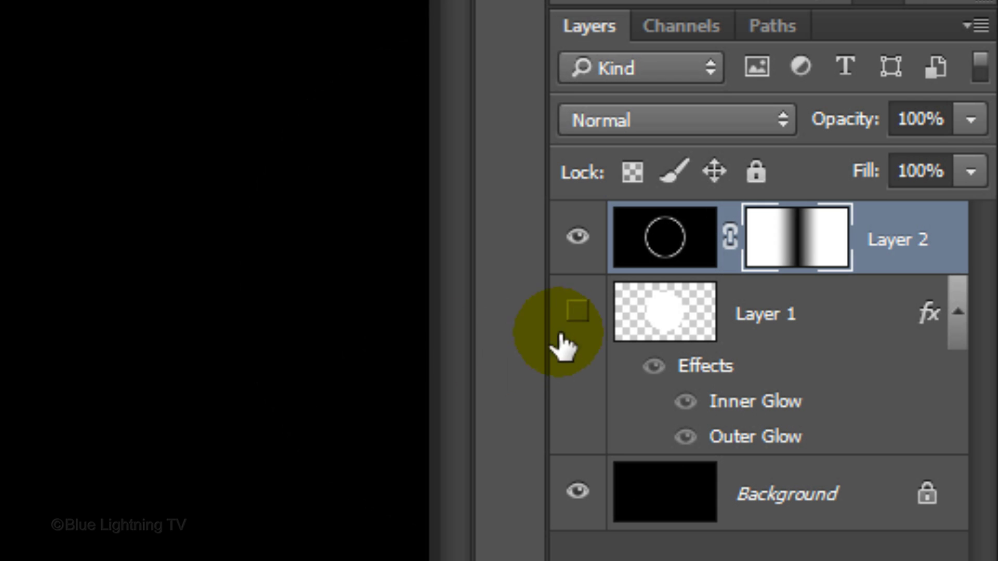
Make Layer 1 visible again at 10% opacity, then reselect Layer 2
{"action": "left_click", "coordinate": [578, 312]}
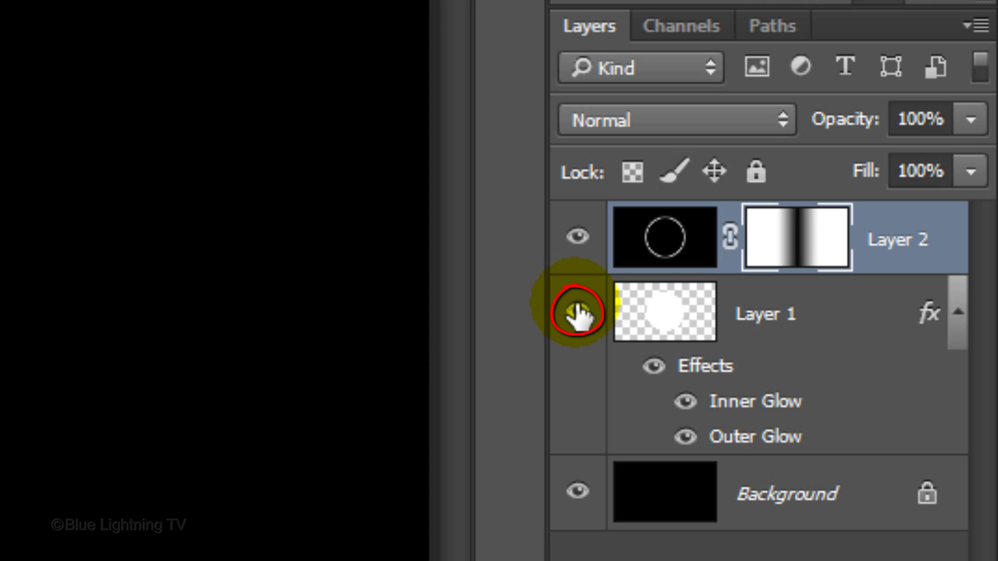
{"action": "left_click", "coordinate": [660, 317]}
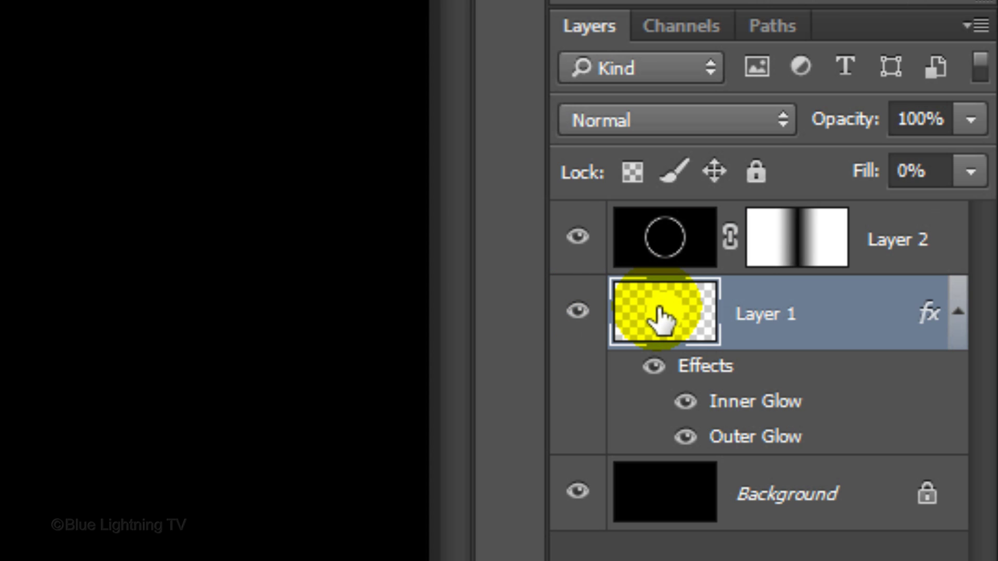
{"action": "left_click", "coordinate": [943, 121]}
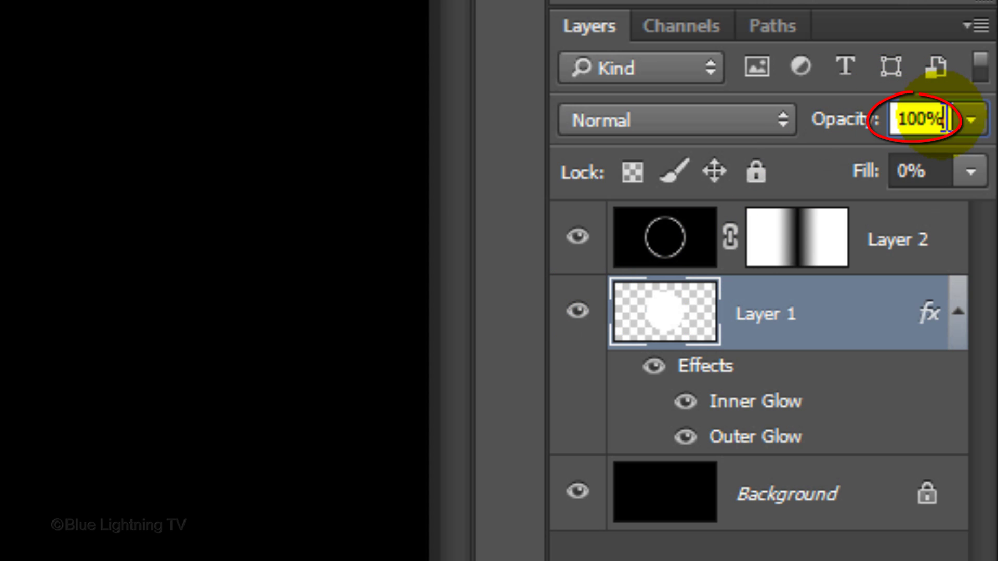
{"action": "type", "text": "10"}
{"action": "key", "text": "Return"}
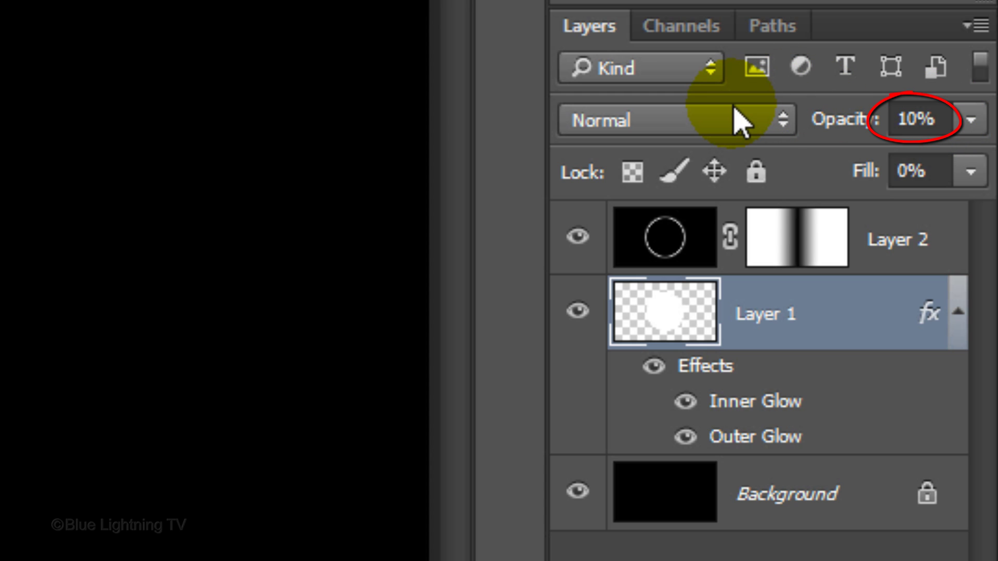
{"action": "left_click", "coordinate": [676, 231]}
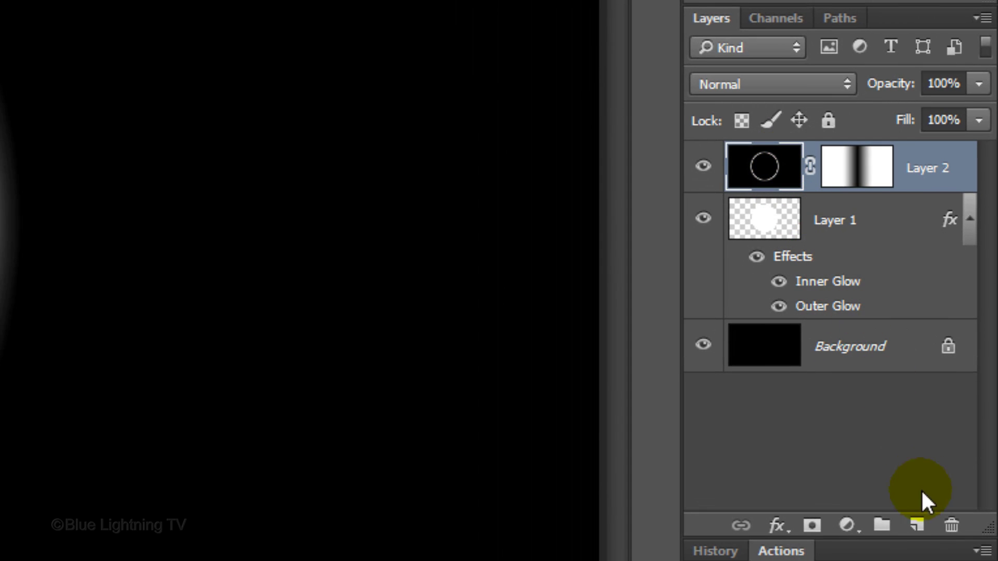
Add a new top layer named Lens Flare, fill it black, and set its blend mode to Screen
{"action": "left_click", "coordinate": [917, 528]}
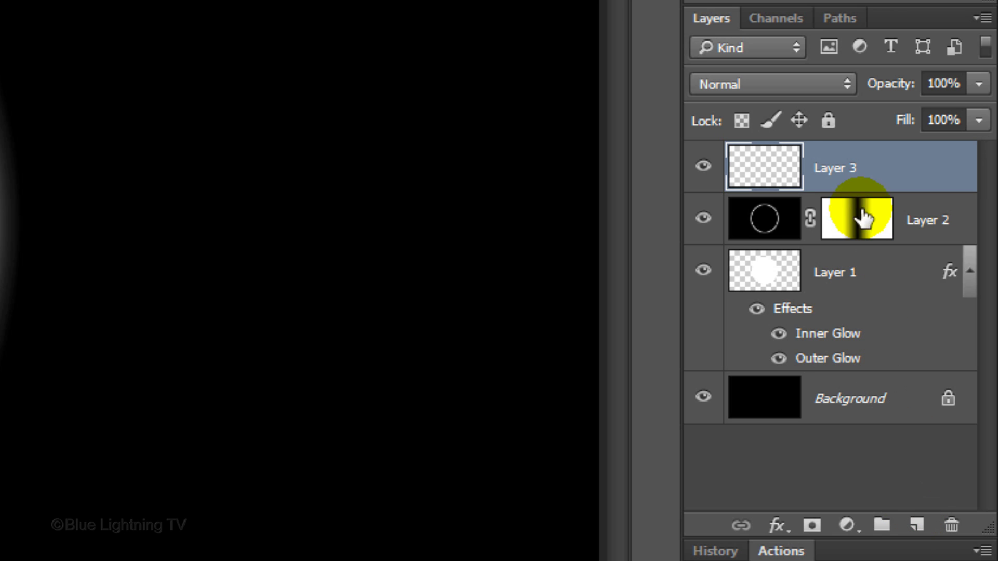
{"action": "double_click", "coordinate": [855, 168]}
{"action": "type", "text": "Lens Flare"}
{"action": "left_click", "coordinate": [724, 157]}
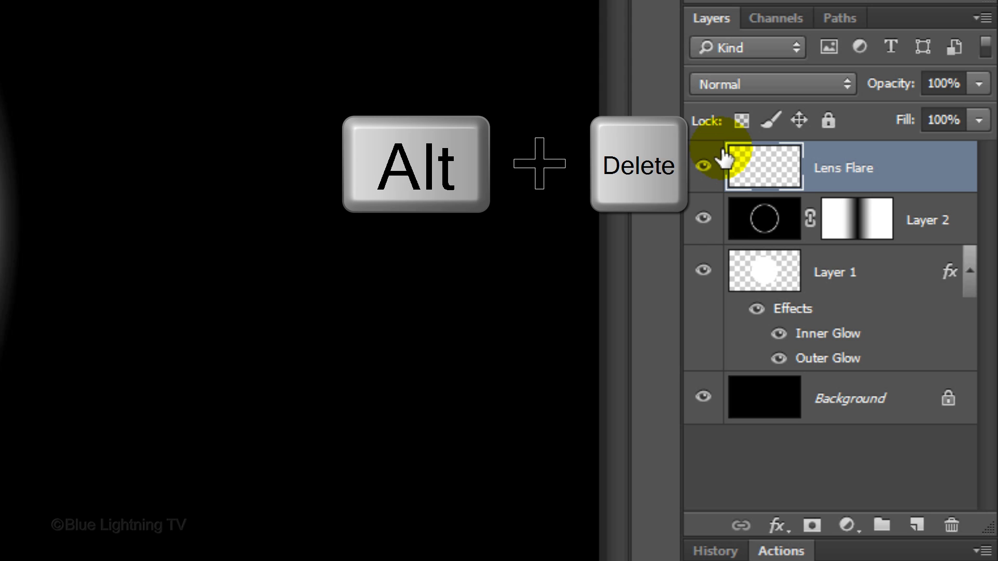
{"action": "key", "text": "alt+Delete"}
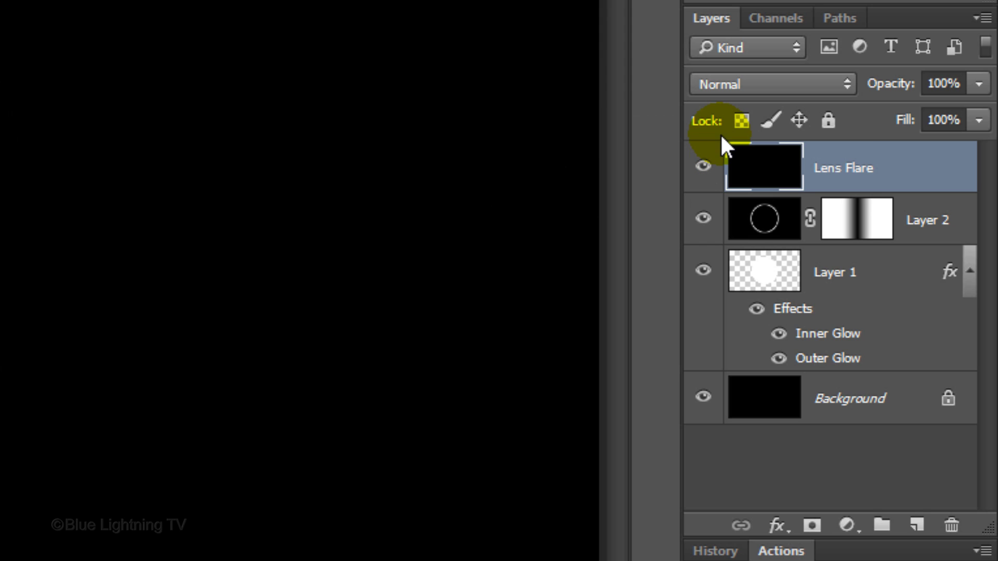
{"action": "left_click", "coordinate": [725, 83]}
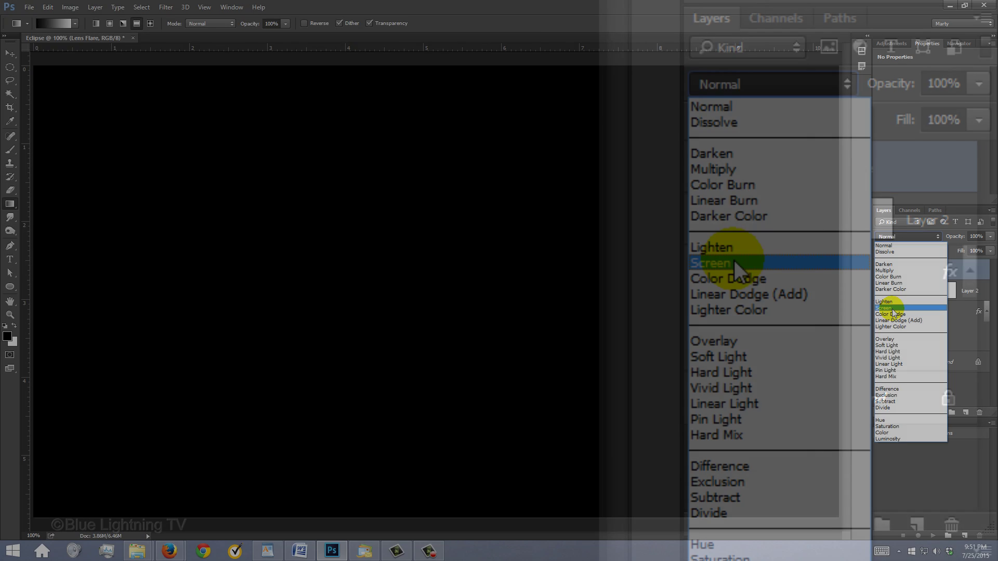
{"action": "left_click", "coordinate": [734, 264]}
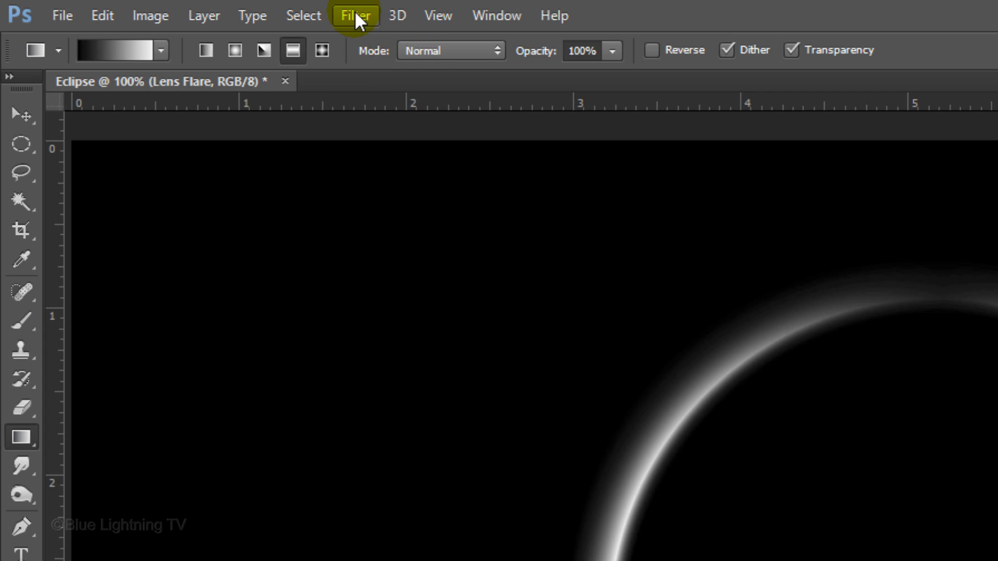
Configure Render > Lens Flare with 105mm Prime at 80% brightness, centred on the ring's right edge
{"action": "left_click", "coordinate": [356, 19]}
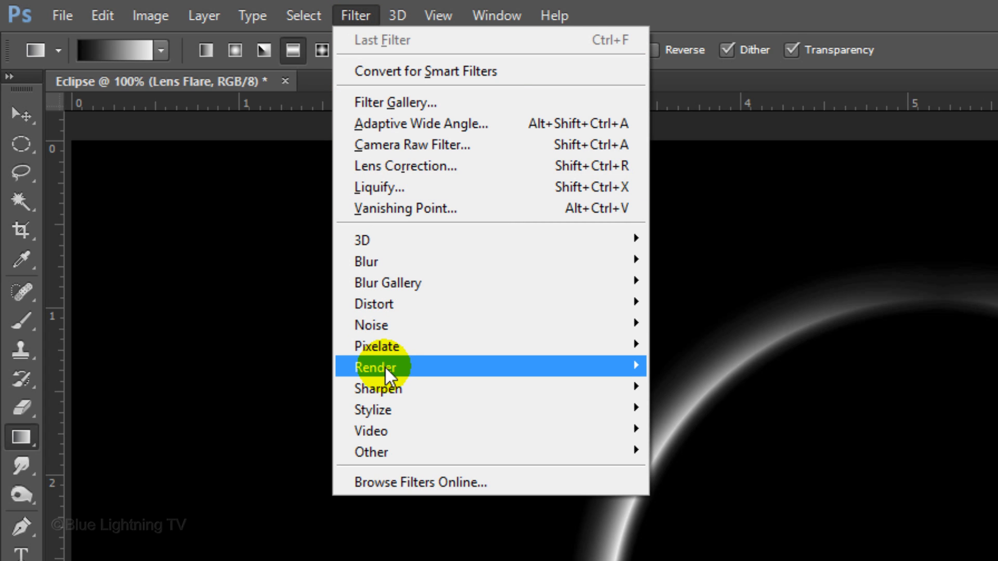
{"action": "mouse_move", "coordinate": [384, 366]}
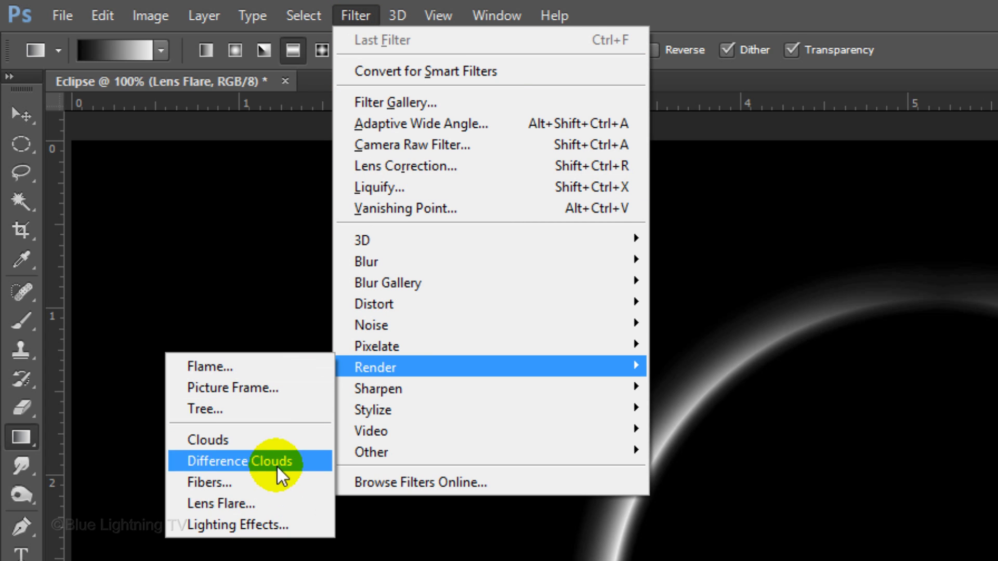
{"action": "left_click", "coordinate": [279, 500]}
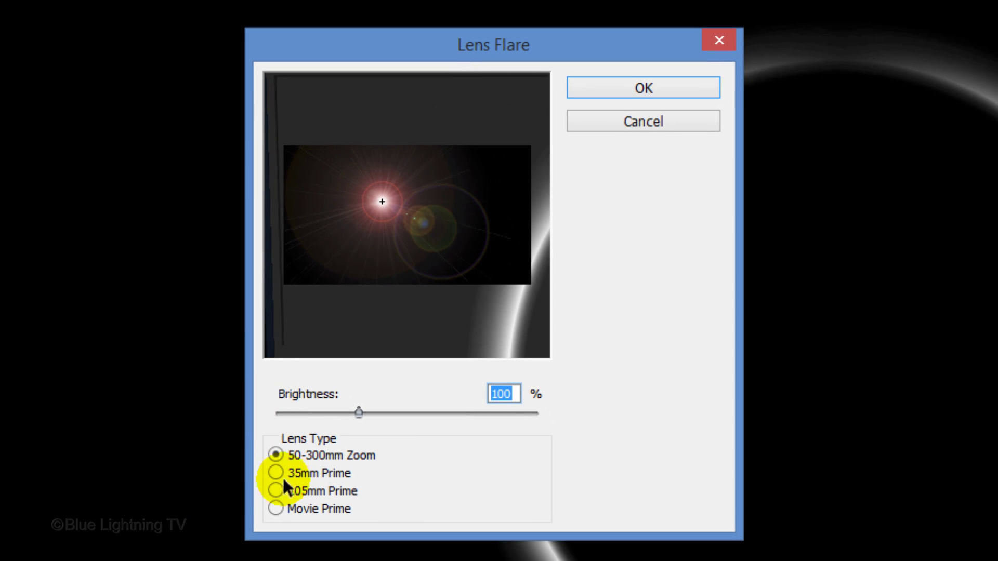
{"action": "left_click", "coordinate": [276, 491]}
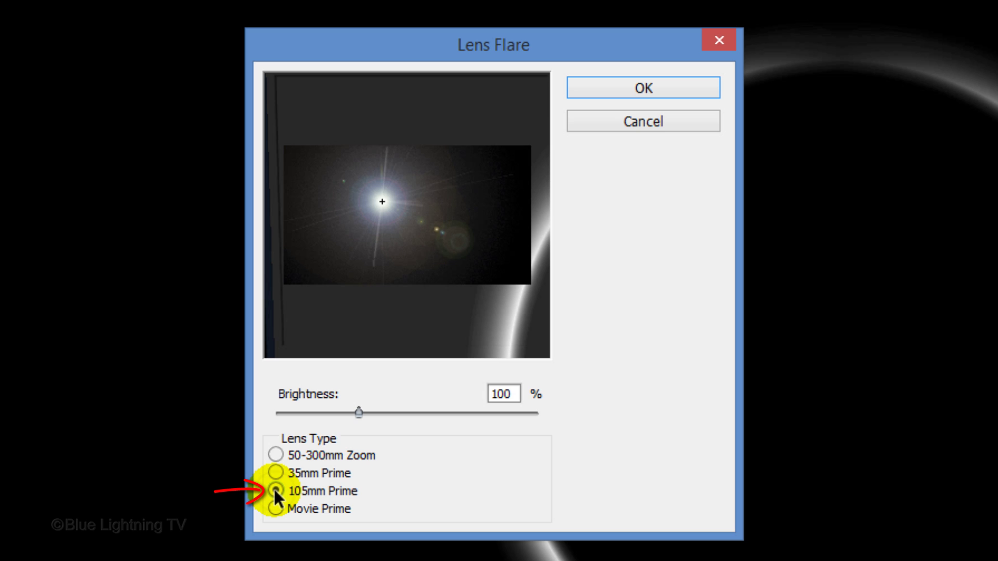
{"action": "double_click", "coordinate": [507, 394]}
{"action": "type", "text": "8"}
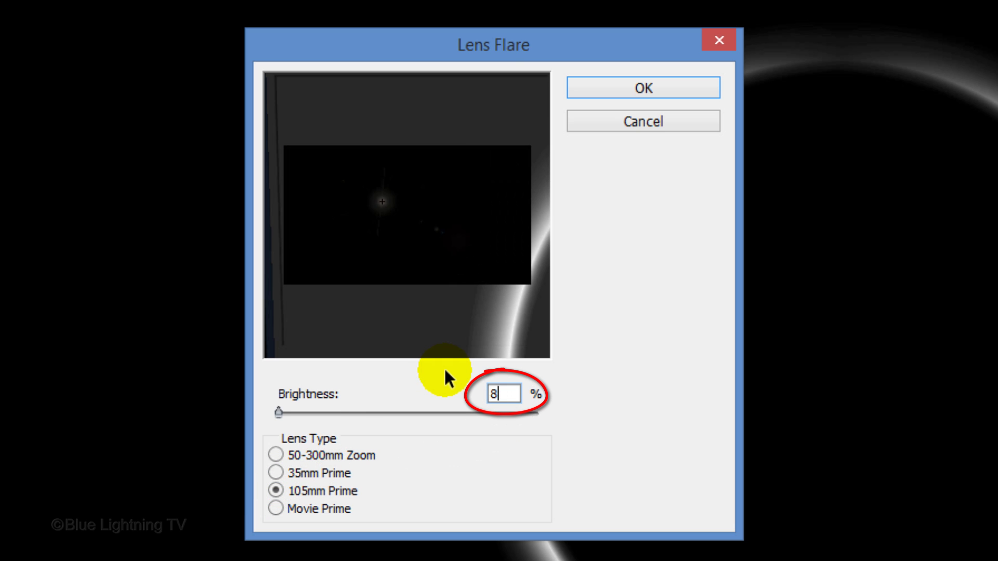
{"action": "type", "text": "0"}
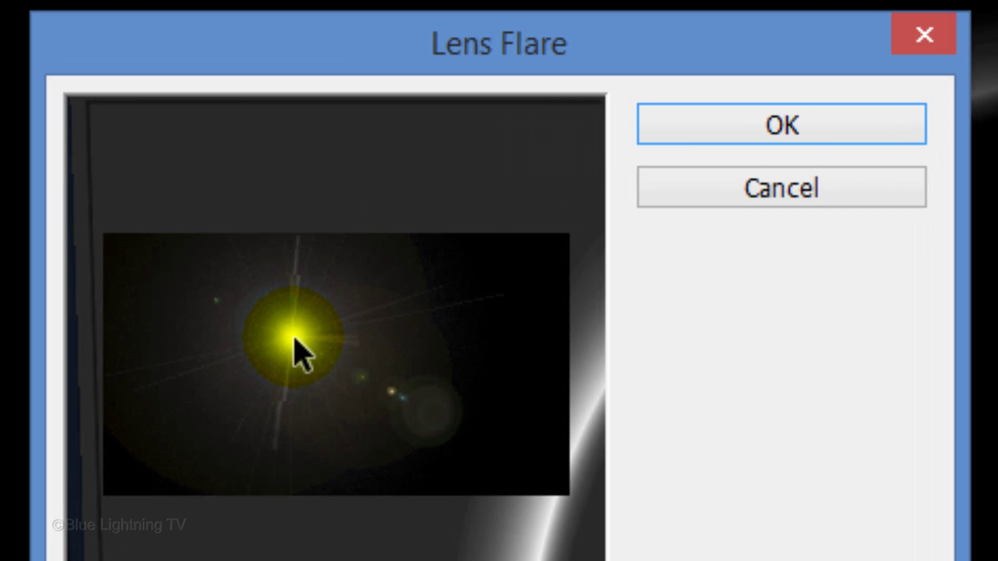
{"action": "left_click_drag", "start_coordinate": [295, 340], "coordinate": [422, 362]}
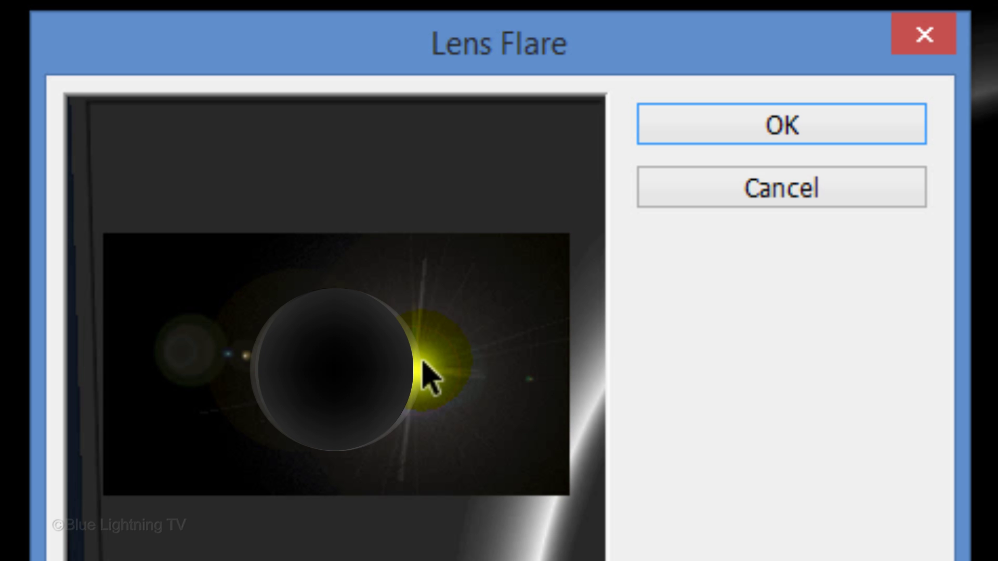
Apply the 105mm lens flare and nudge it up-right so its centre sits on the ring's right edge
{"action": "left_click", "coordinate": [780, 128]}
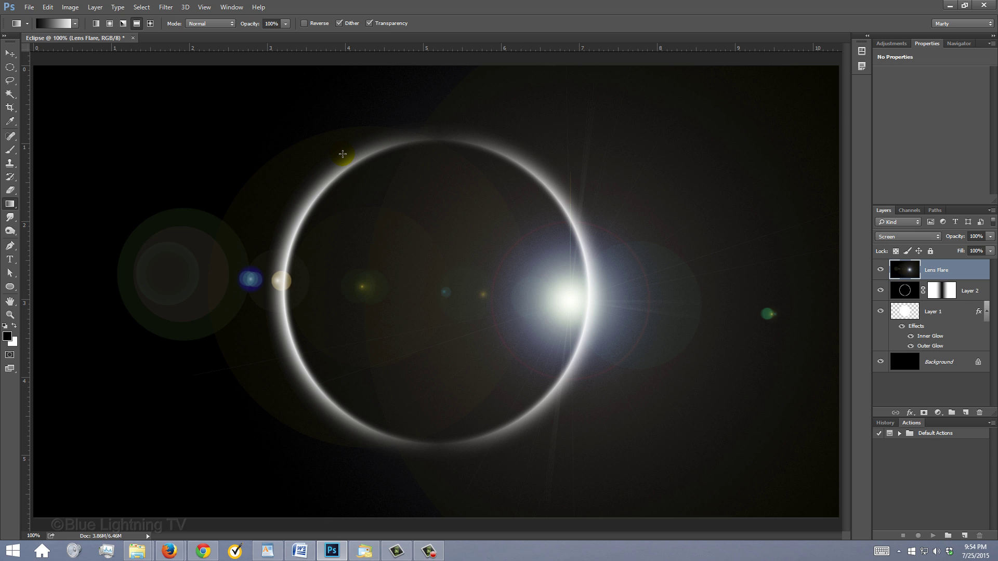
{"action": "key", "text": "v"}
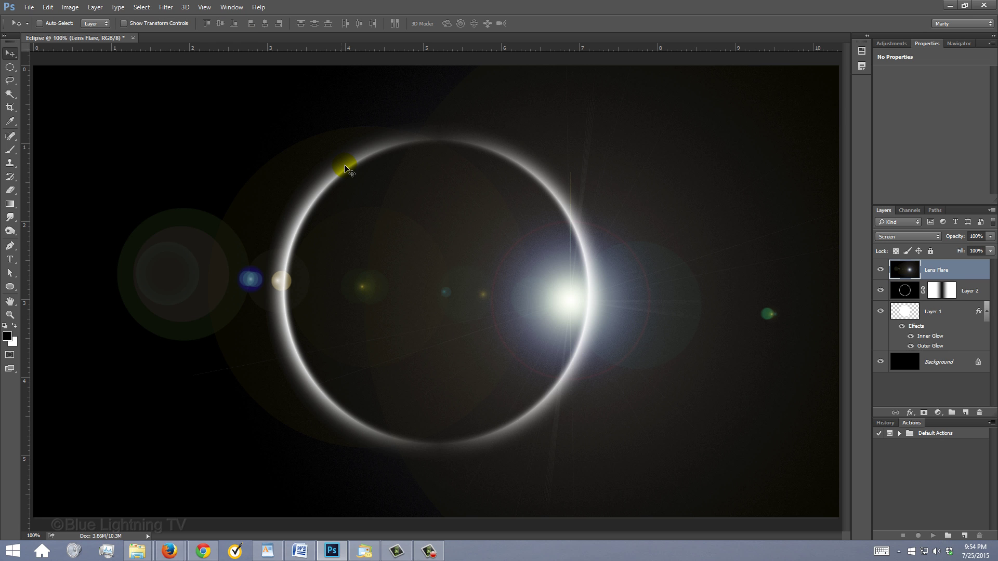
{"action": "left_click_drag", "start_coordinate": [534, 285], "coordinate": [553, 270]}
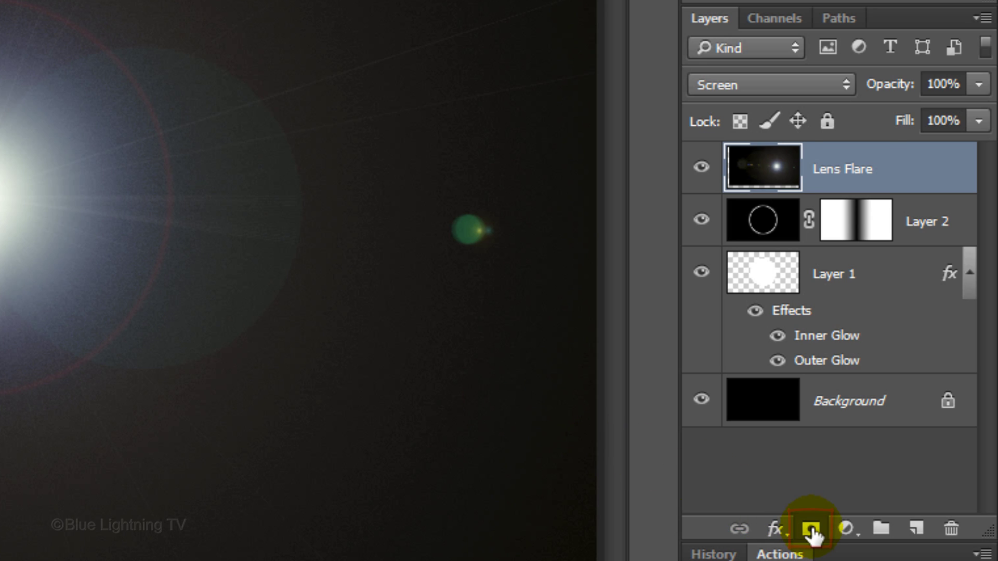
Add an inverted black mask to the Lens Flare layer and ready a soft 15 px, 0%-hardness brush
{"action": "left_click", "coordinate": [811, 530]}
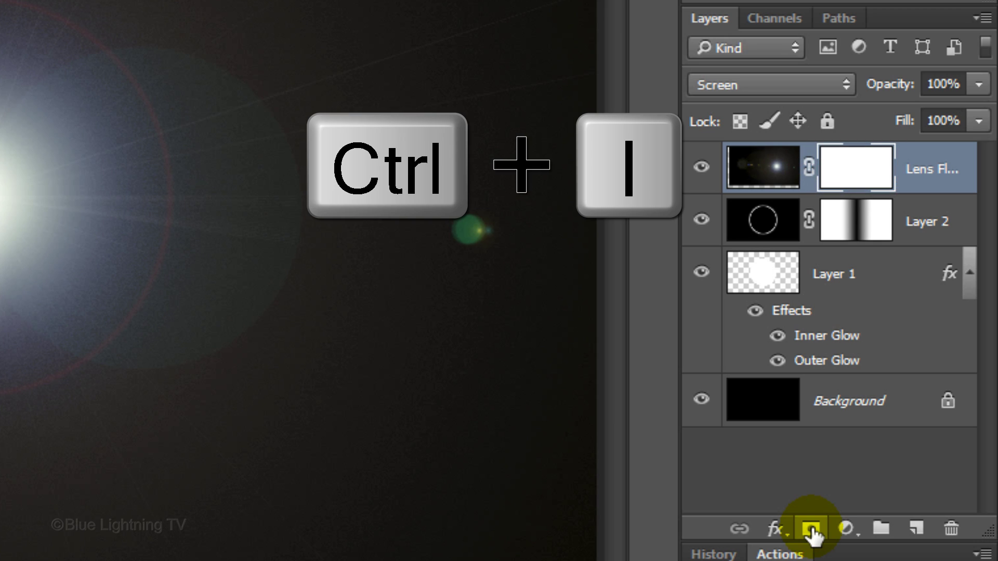
{"action": "key", "text": "ctrl+i"}
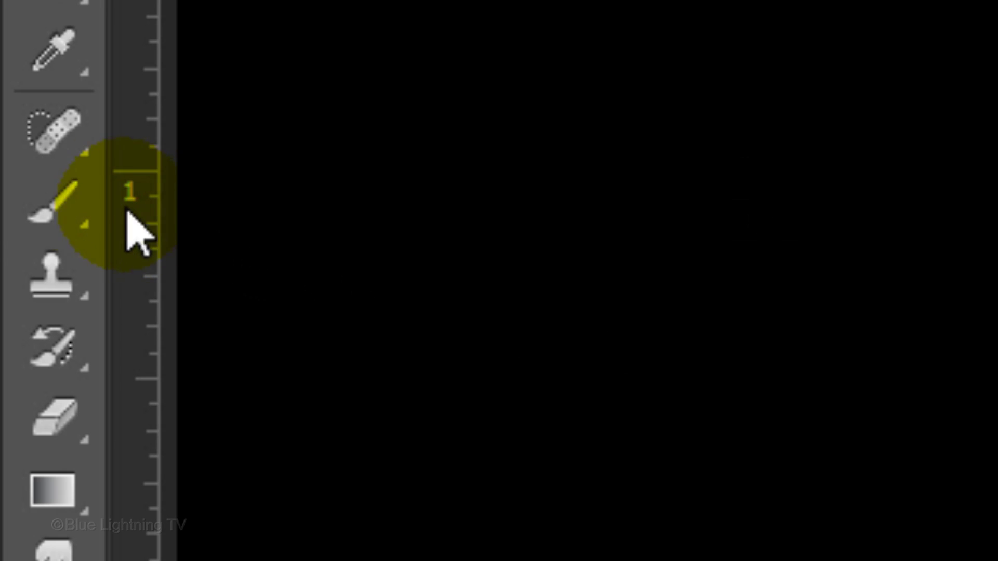
{"action": "left_click", "coordinate": [61, 209]}
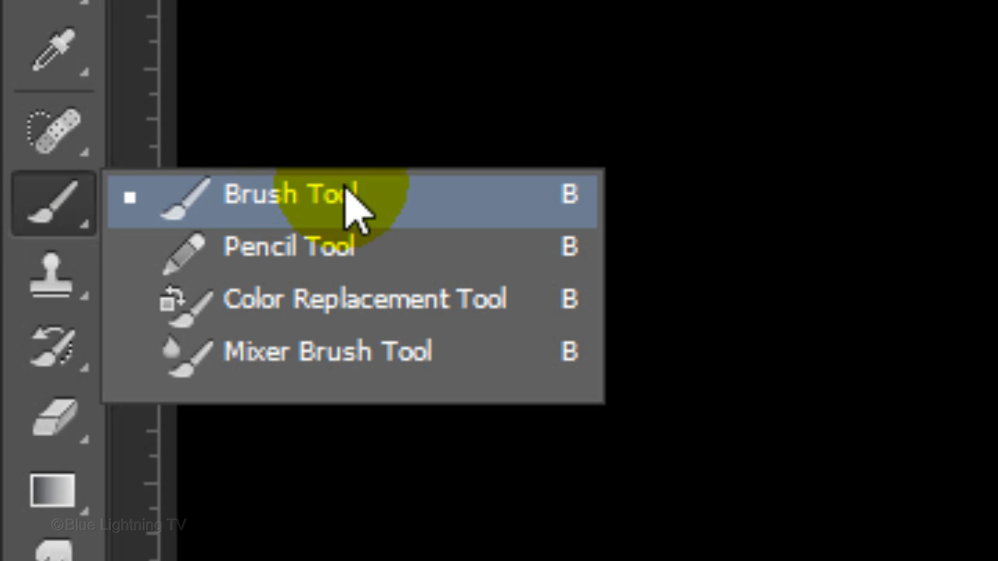
{"action": "left_click", "coordinate": [348, 200]}
{"action": "left_click", "coordinate": [182, 83]}
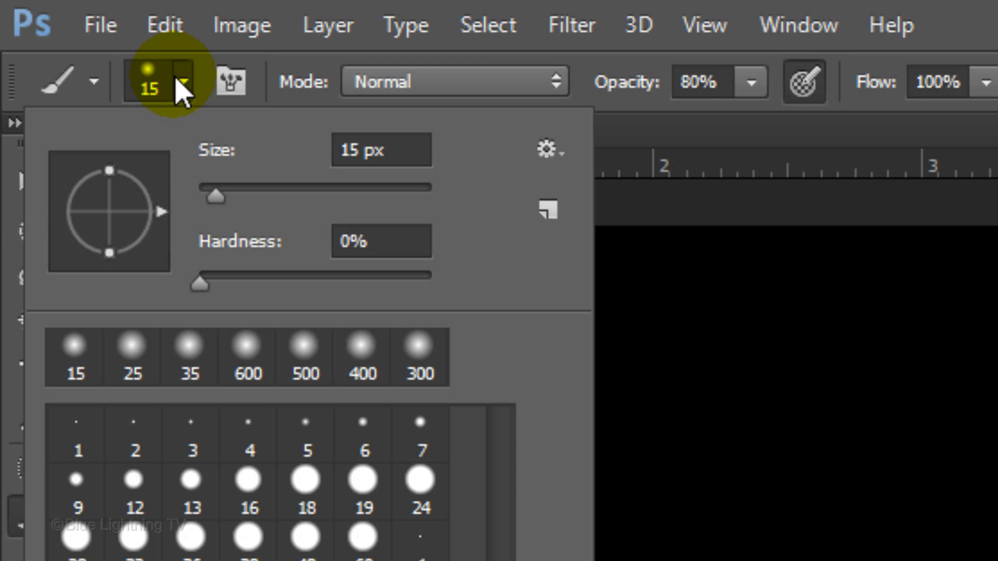
{"action": "key", "text": "Return"}
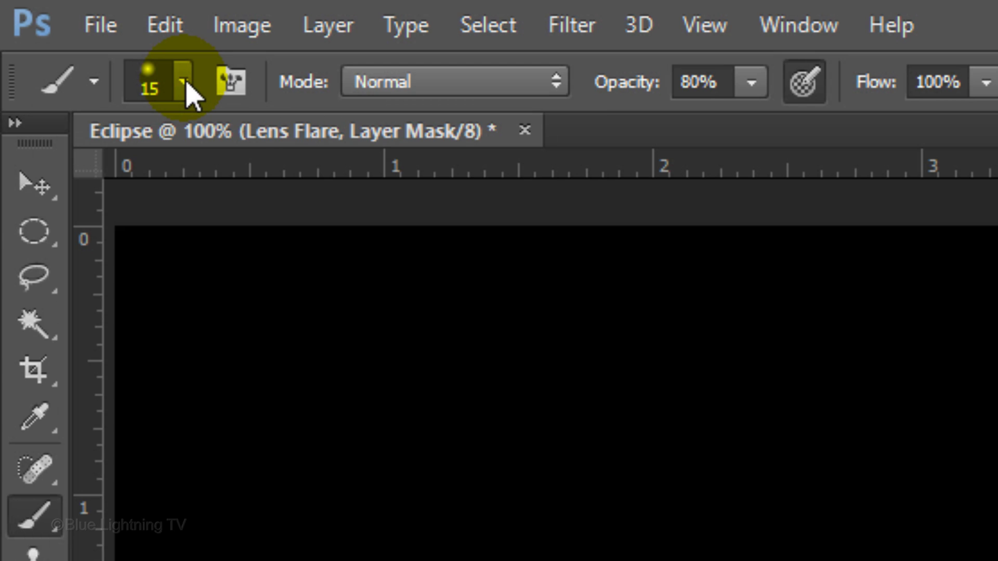
Set brush opacity to 100%, enlarge it to about 900 px, and paint a soft white spot into the flare mask
{"action": "left_click", "coordinate": [752, 83]}
{"action": "left_click_drag", "start_coordinate": [753, 122], "coordinate": [832, 148]}
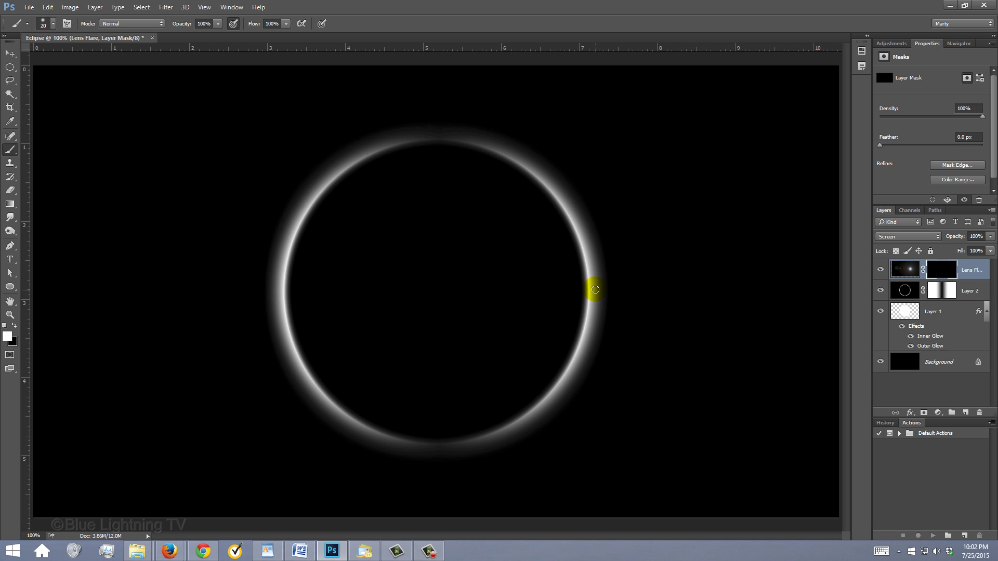
{"action": "key", "text": "bracketright"}
{"action": "key", "text": "bracketleft"}
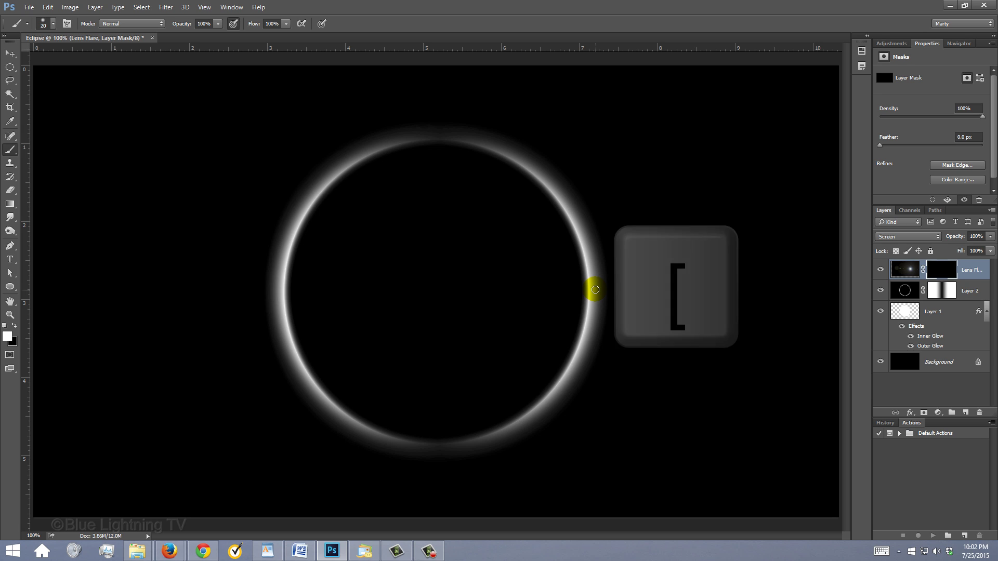
{"action": "left_click_drag", "start_coordinate": [595, 289], "coordinate": [594, 283]}
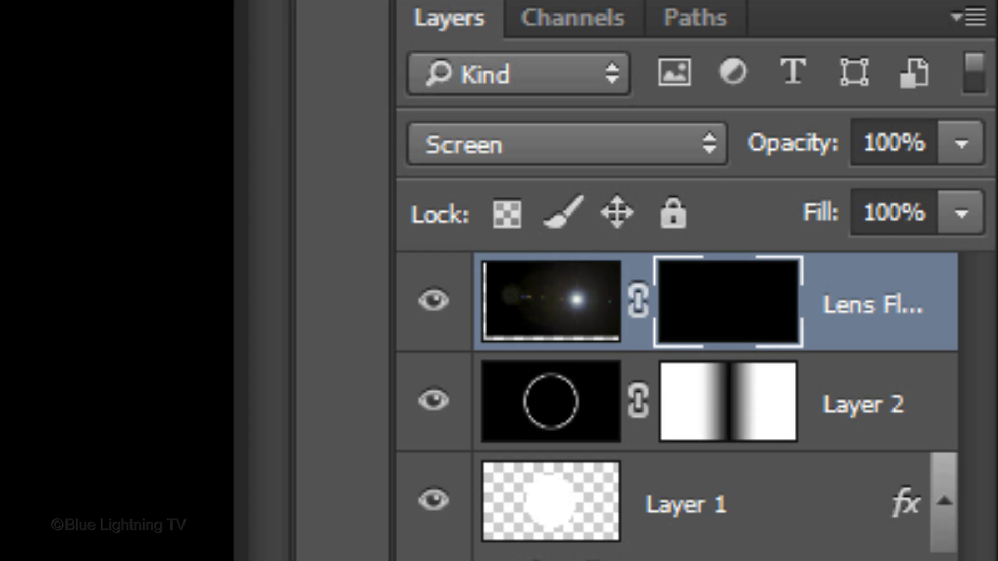
{"action": "key", "text": "alt+BackSpace"}
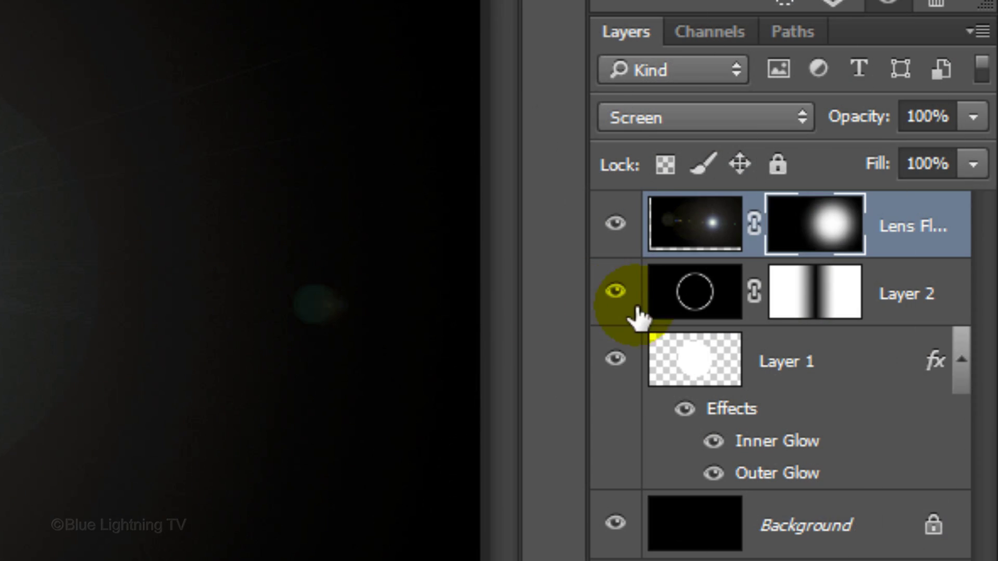
{"action": "left_click", "coordinate": [691, 314]}
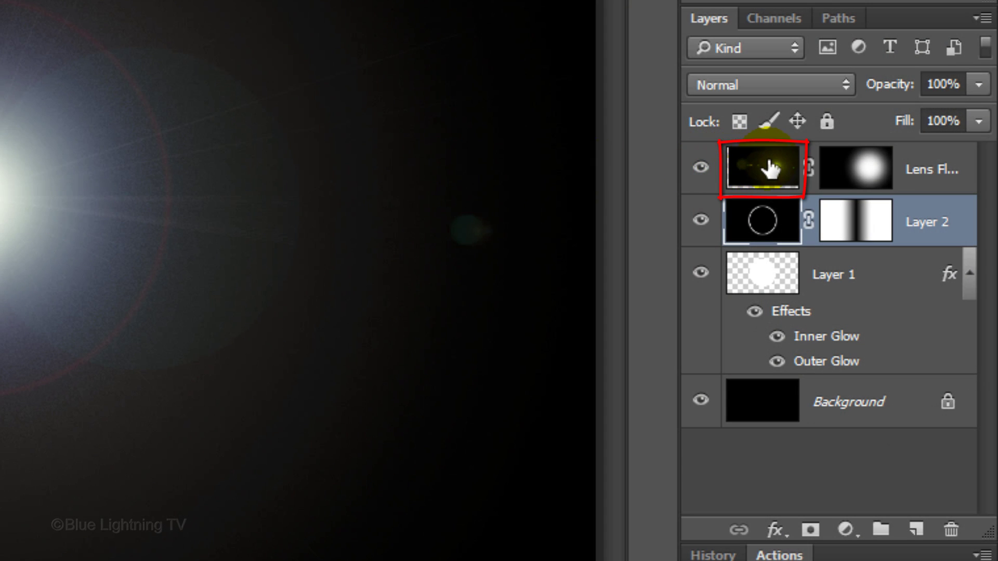
Add a new empty Layer 3 above the Lens Flare layer
{"action": "left_click", "coordinate": [770, 169]}
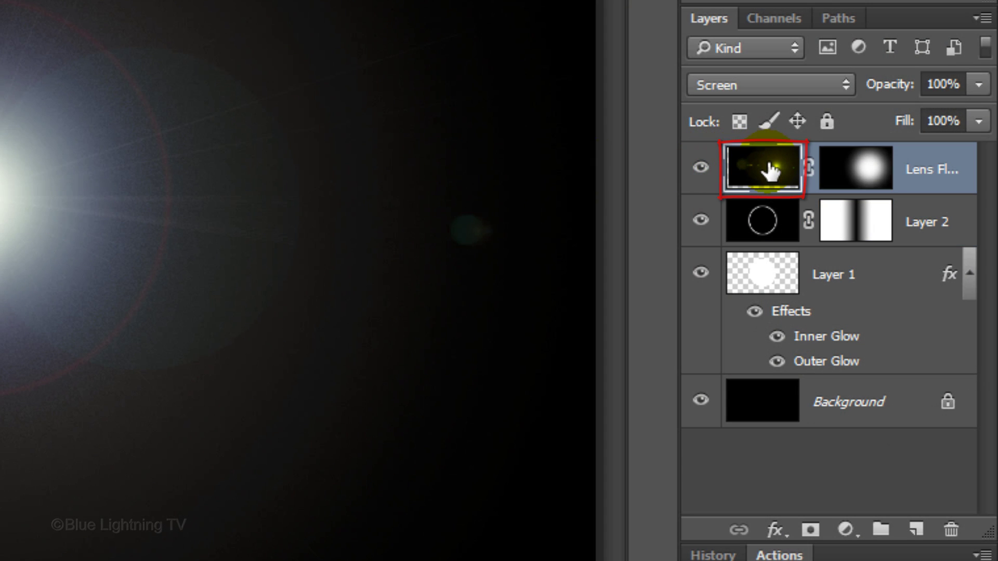
{"action": "left_click_drag", "start_coordinate": [770, 169], "coordinate": [920, 535]}
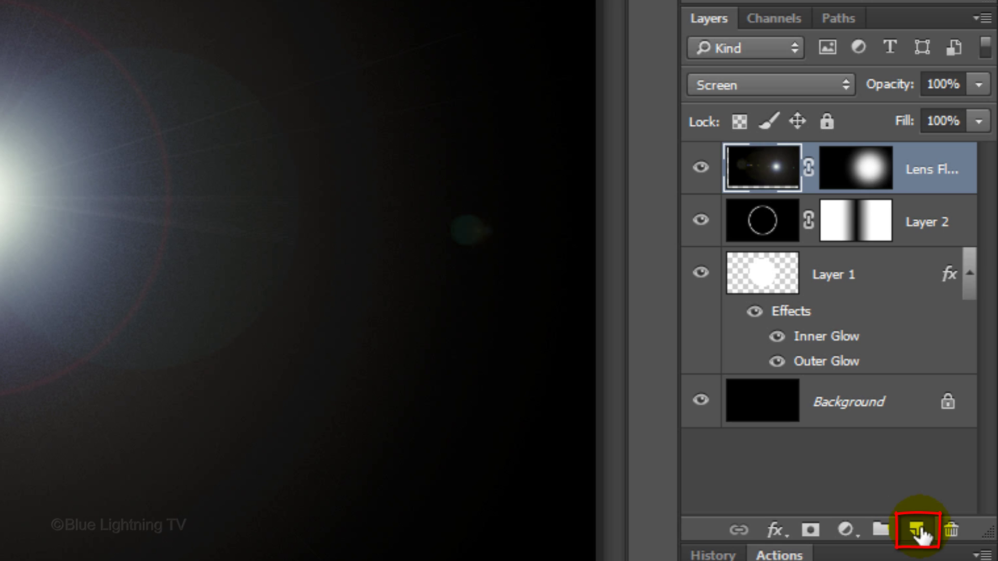
{"action": "left_click", "coordinate": [918, 527]}
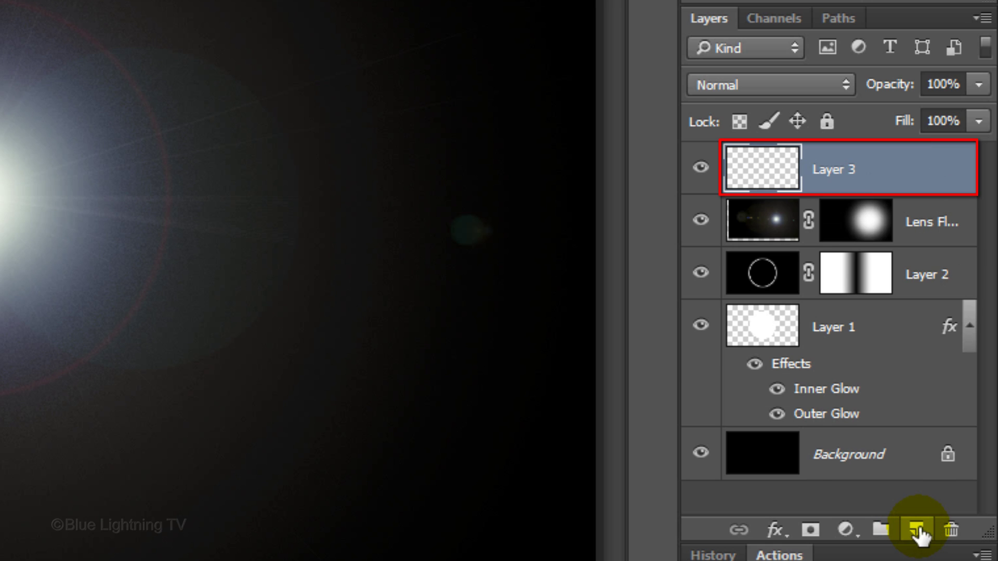
Load Layer 1's white disc as a selection and scale it to 110% with linked width and height
{"action": "left_click", "coordinate": [767, 335], "text": "ctrl"}
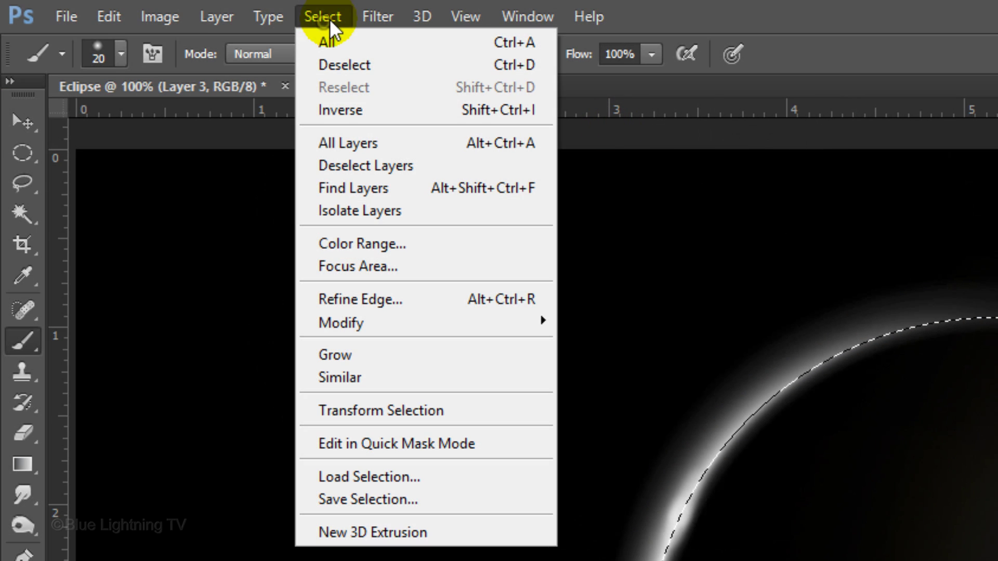
{"action": "left_click", "coordinate": [376, 412]}
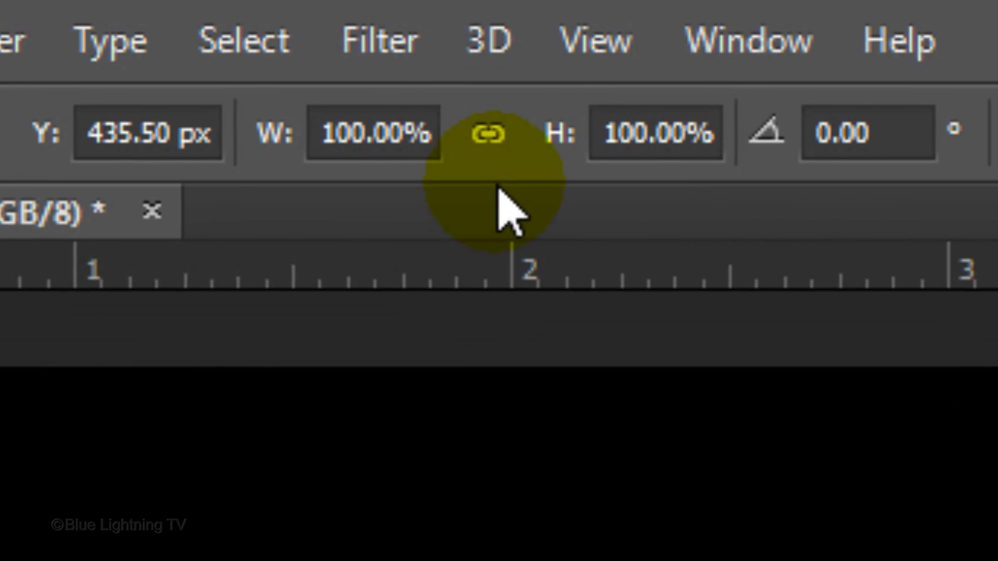
{"action": "left_click", "coordinate": [458, 97]}
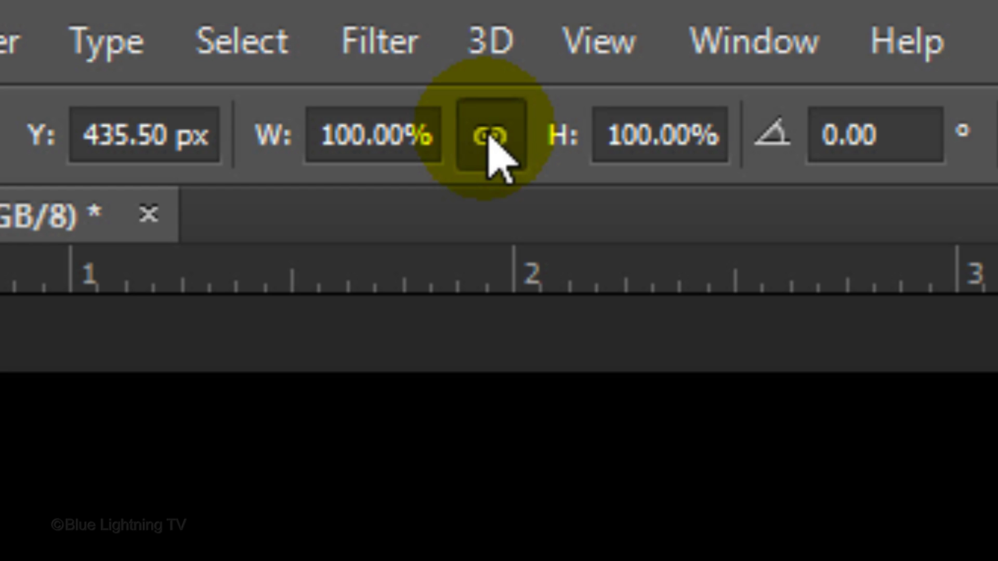
{"action": "left_click_drag", "start_coordinate": [323, 134], "coordinate": [464, 173]}
{"action": "type", "text": "110"}
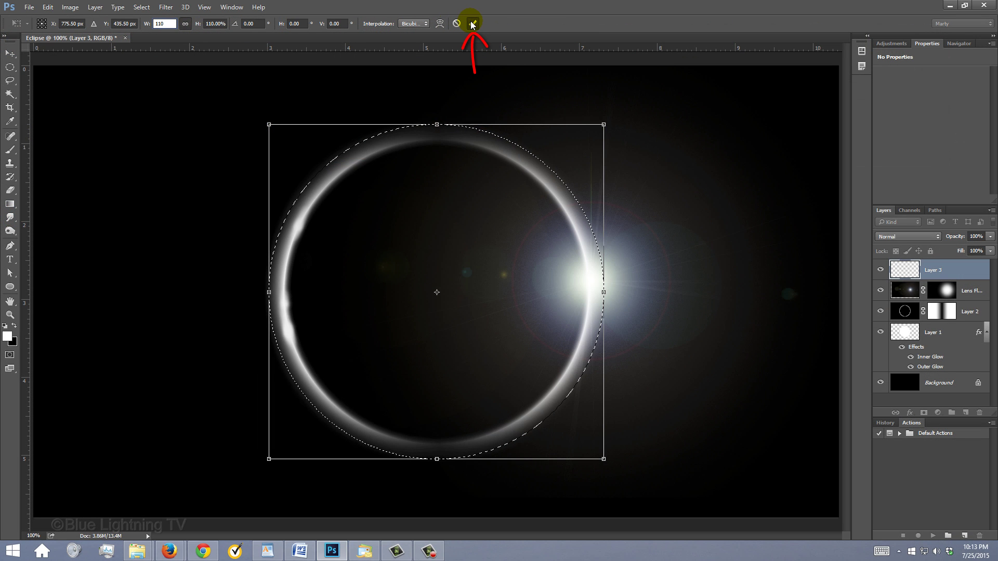
{"action": "left_click", "coordinate": [473, 23]}
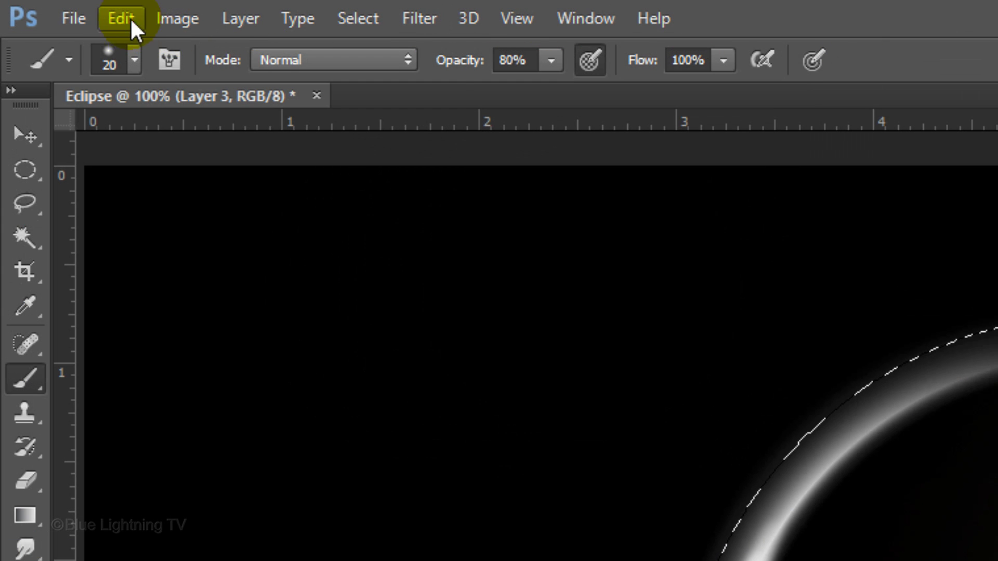
Set up a 30 px white stroke along the enlarged circle selection on Layer 3
{"action": "left_click", "coordinate": [44, 6]}
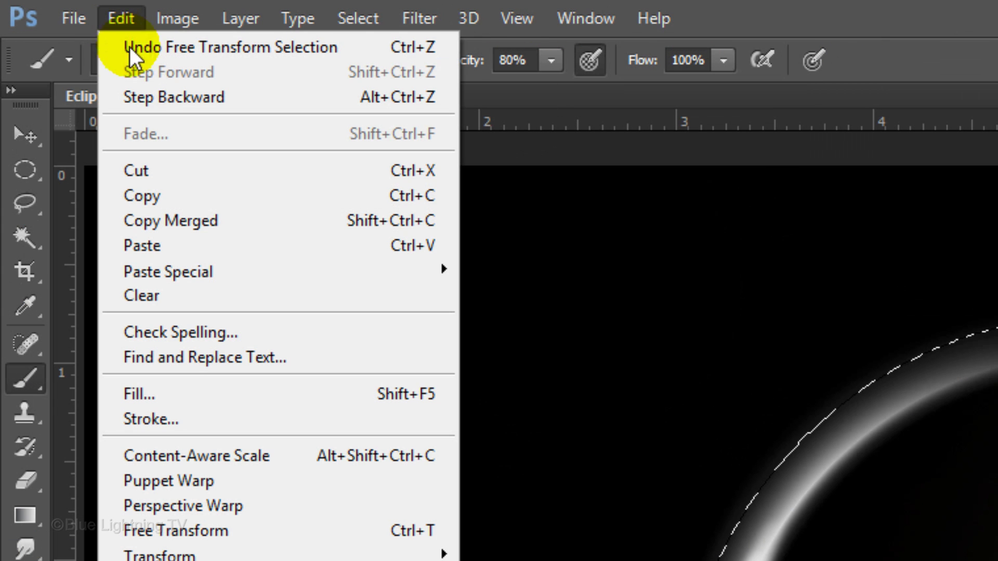
{"action": "left_click", "coordinate": [157, 425]}
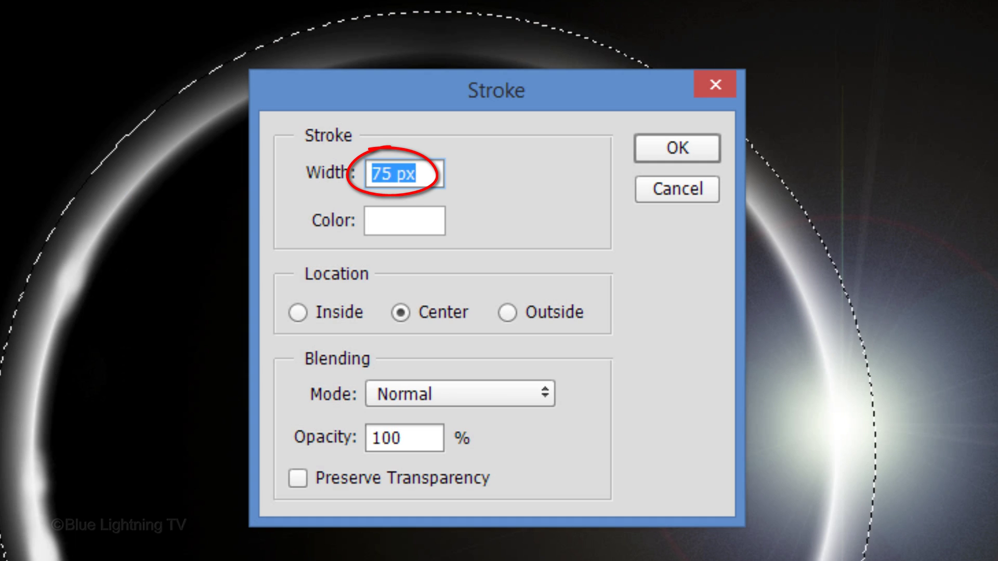
{"action": "type", "text": "30"}
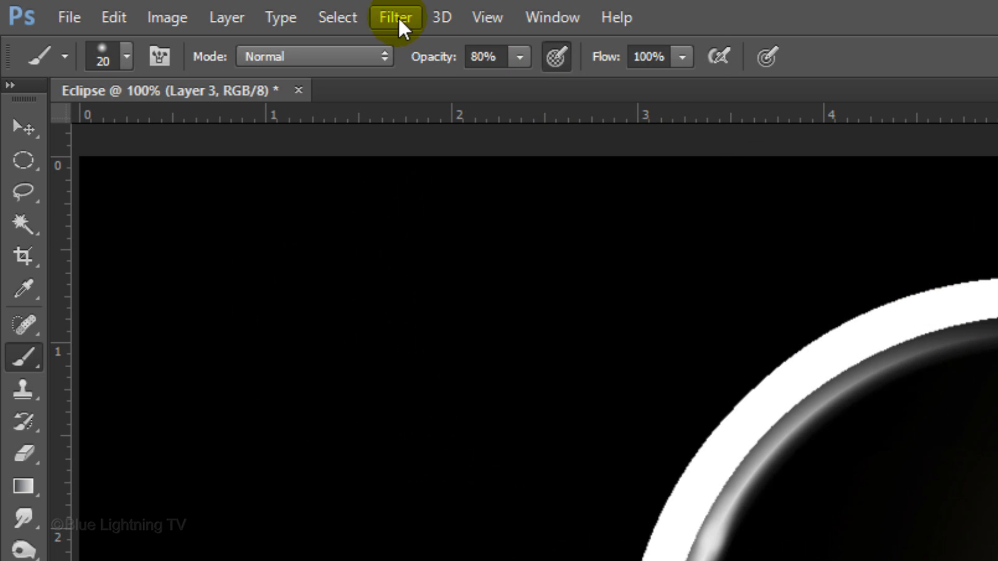
Blur Layer 3's white ring with a 100-pixel Gaussian Blur
{"action": "left_click", "coordinate": [397, 16]}
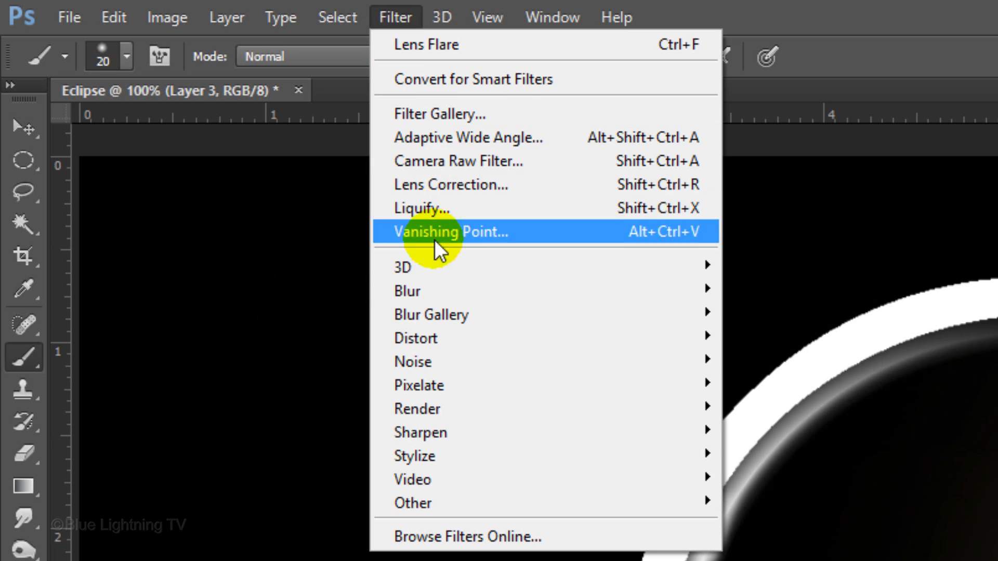
{"action": "mouse_move", "coordinate": [439, 282]}
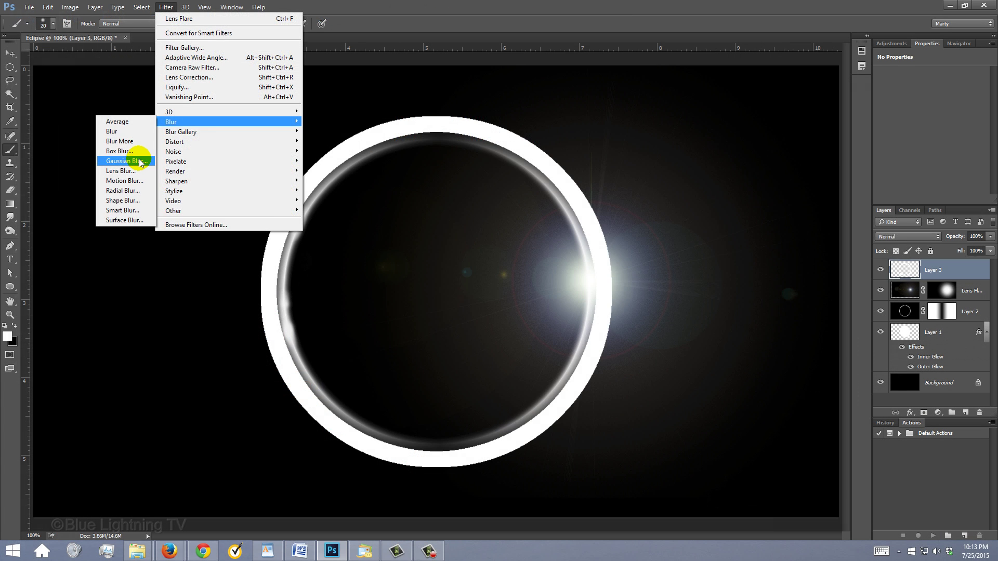
{"action": "left_click", "coordinate": [329, 378]}
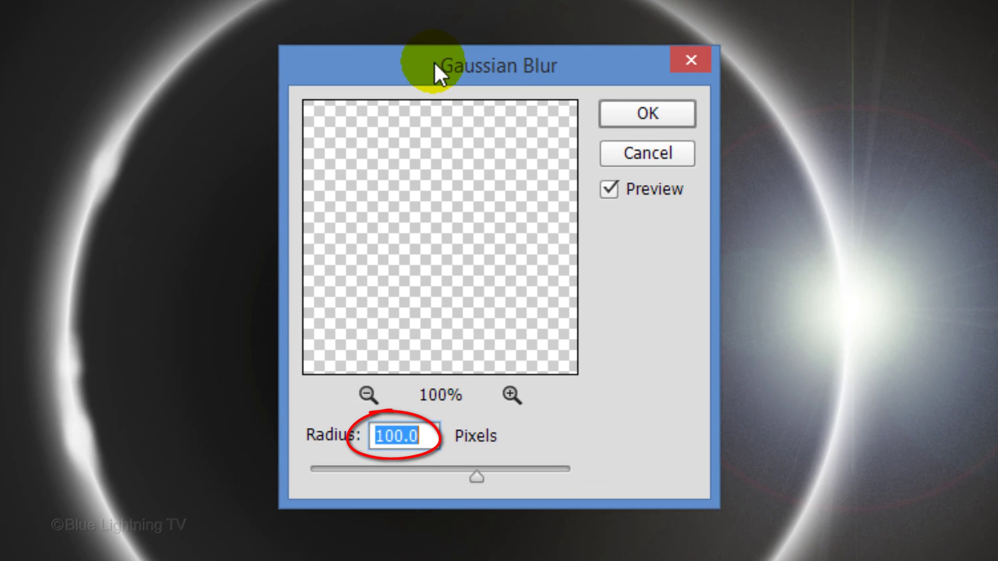
{"action": "left_click", "coordinate": [675, 106]}
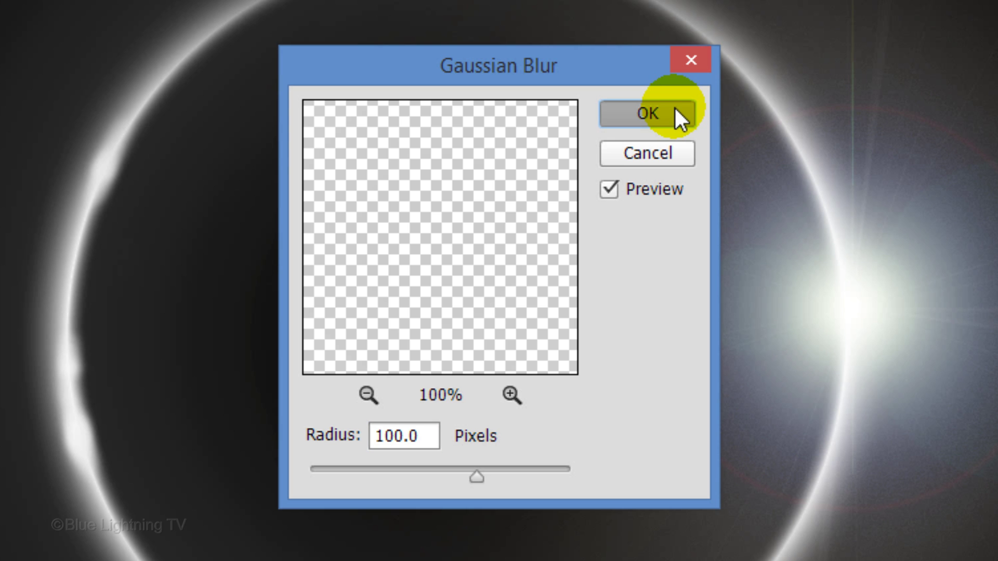